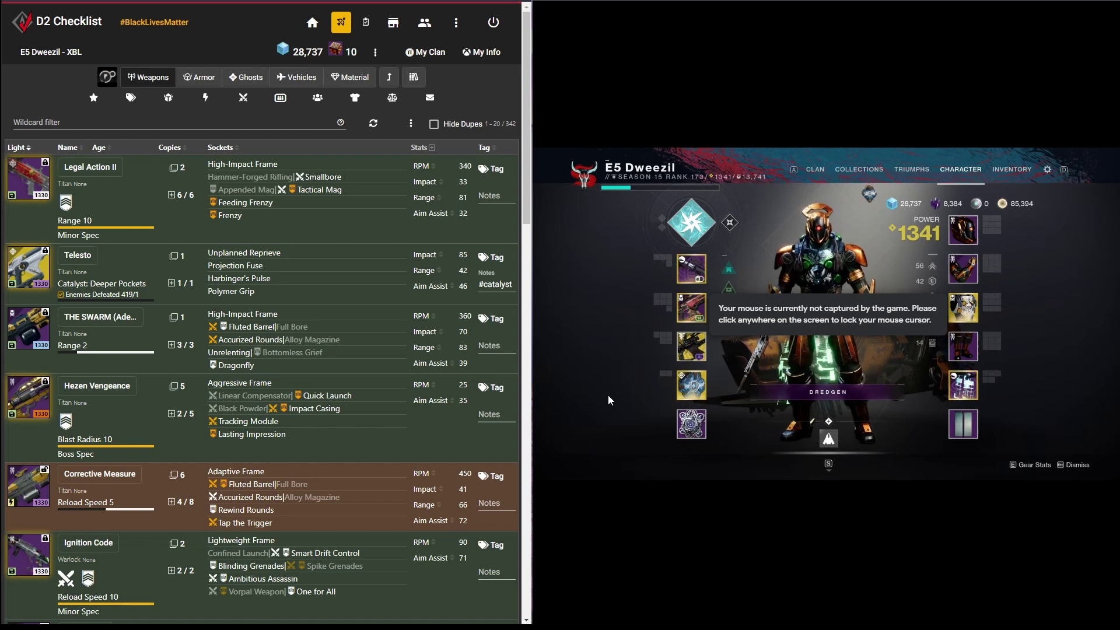
left_click(713, 501)
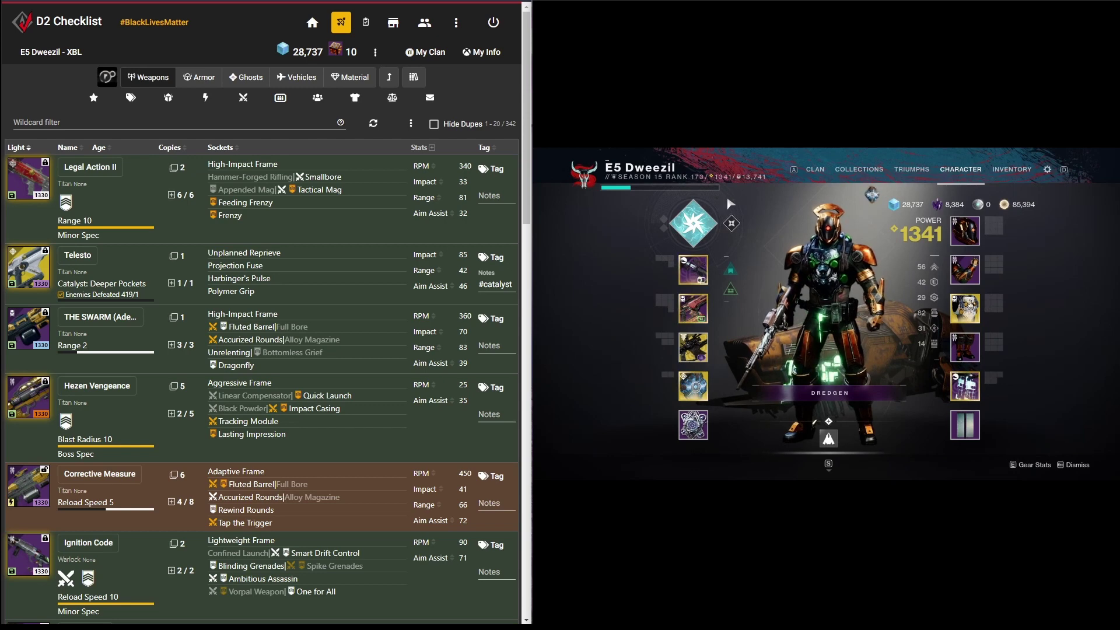
left_click(712, 208)
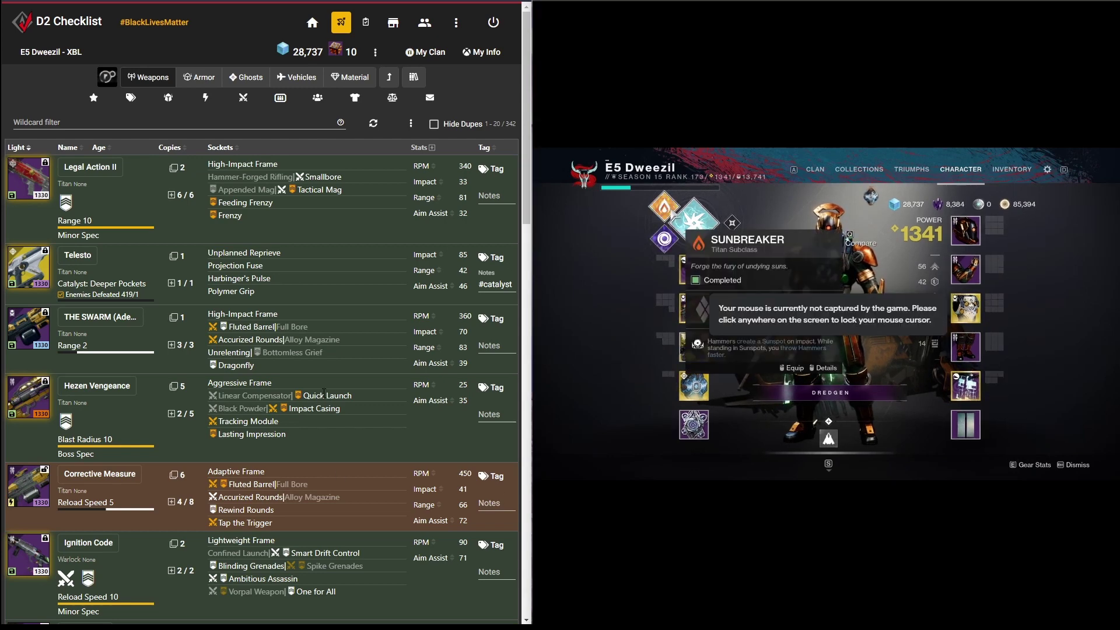
left_click(133, 105)
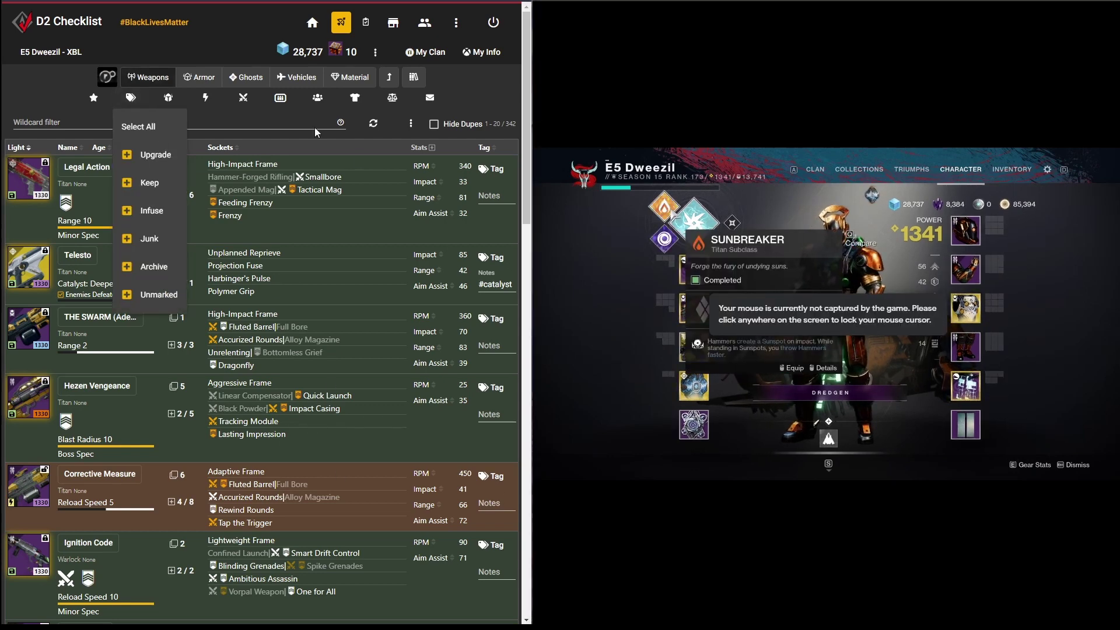
left_click(467, 88)
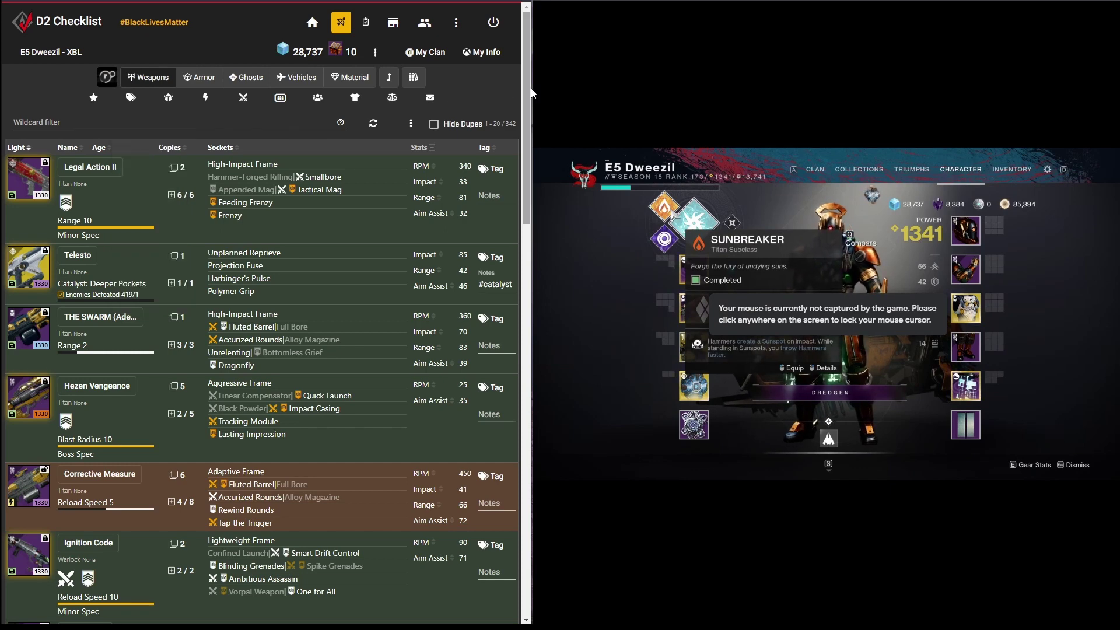
left_click_drag(532, 114, 1118, 114)
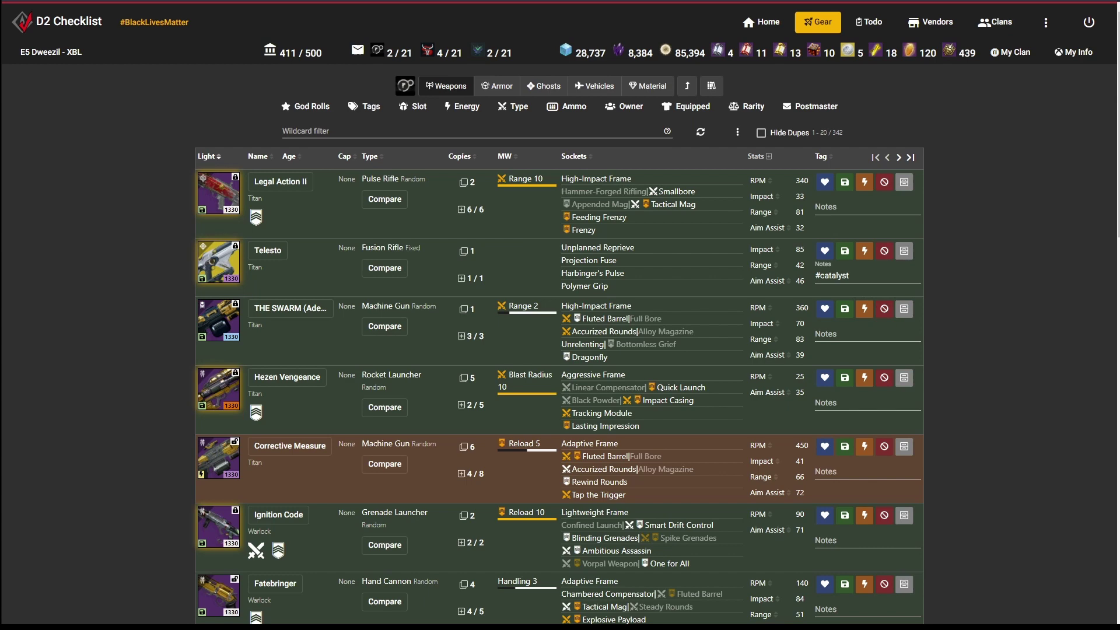
left_click_drag(1118, 162, 537, 162)
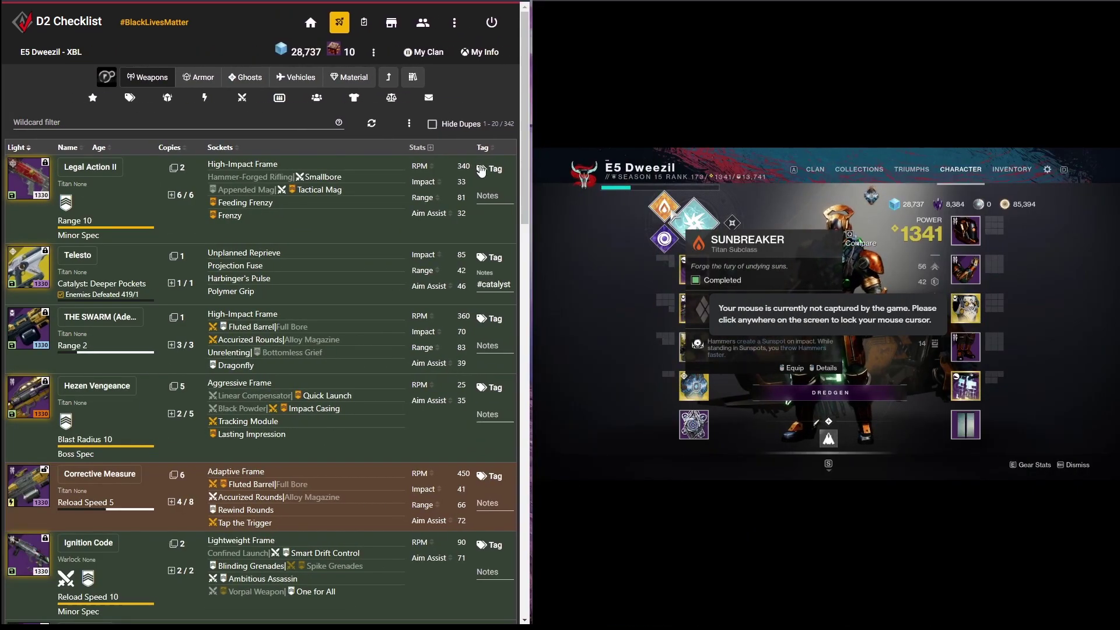
- Filter the weapons list to show only items tagged Junk
left_click(136, 102)
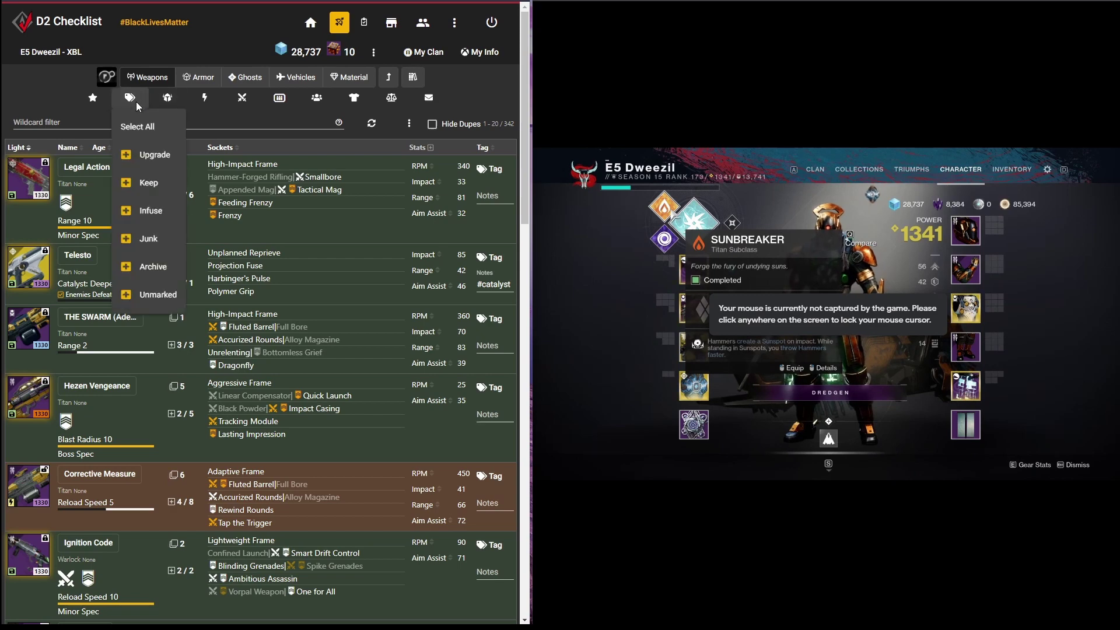
left_click(146, 243)
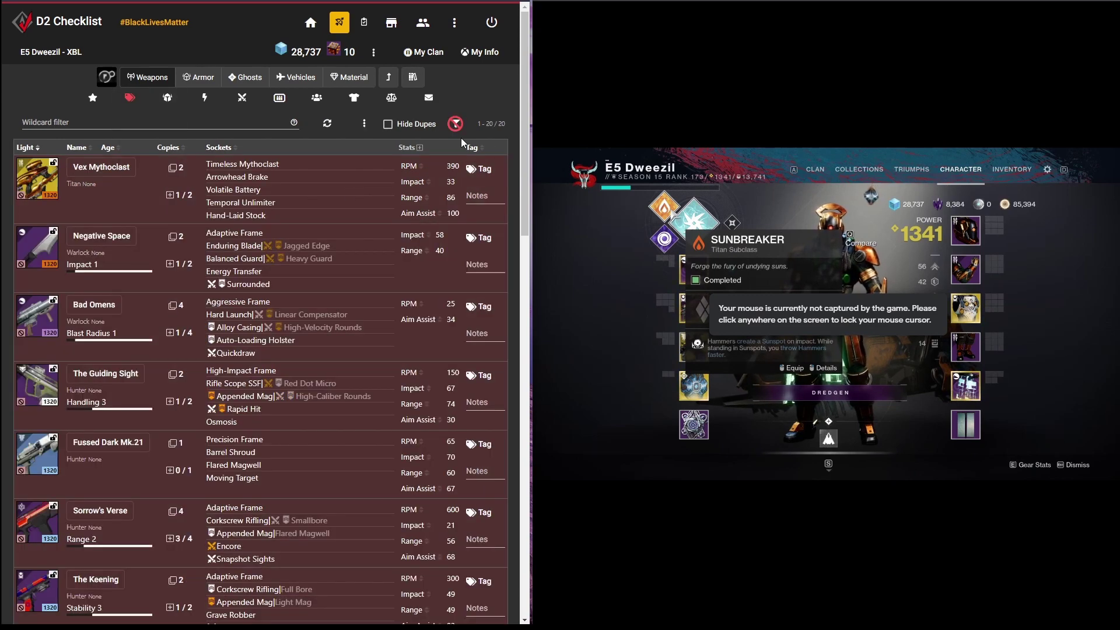
left_click(199, 83)
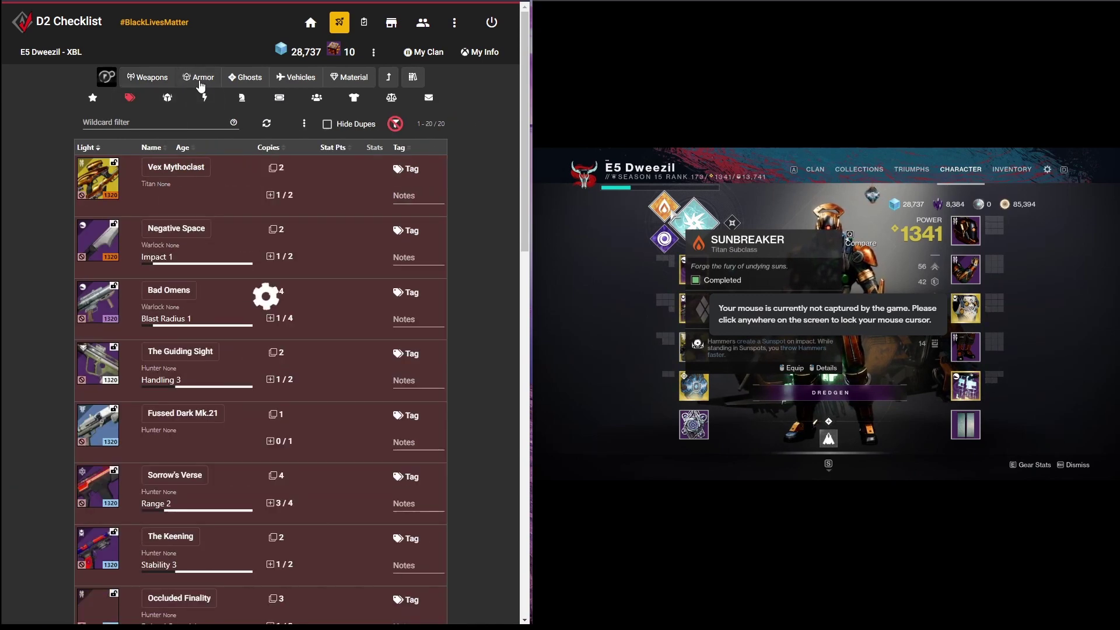
left_click(161, 80)
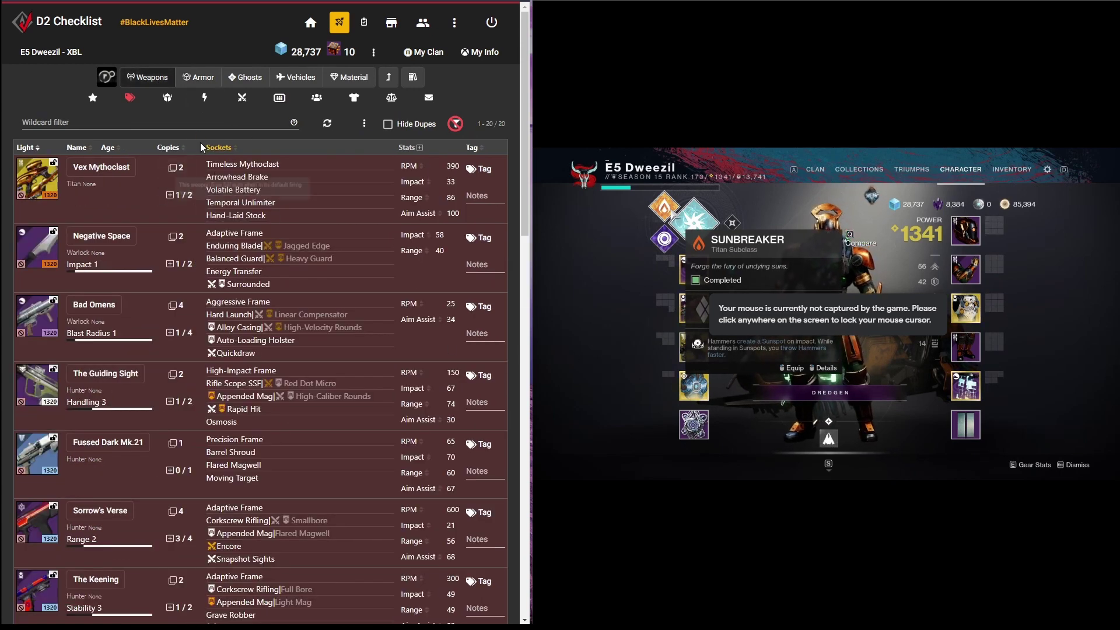
- Refresh the gear data and run Shard Mode on the Titan for weapons only
left_click(105, 79)
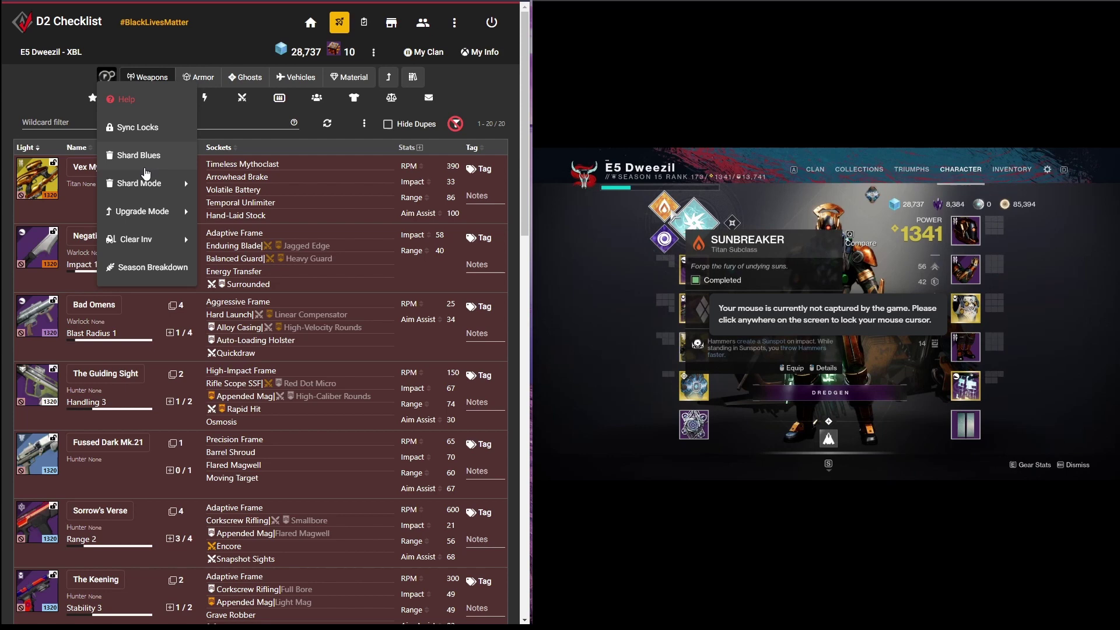
mouse_move(145, 183)
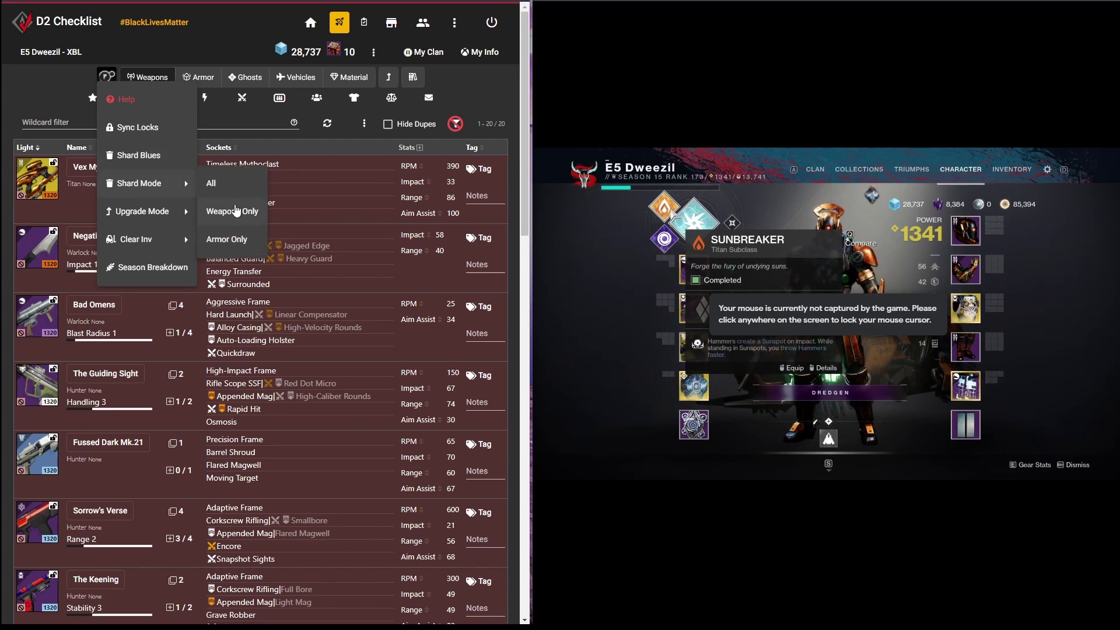
left_click(483, 82)
left_click(329, 125)
left_click(106, 79)
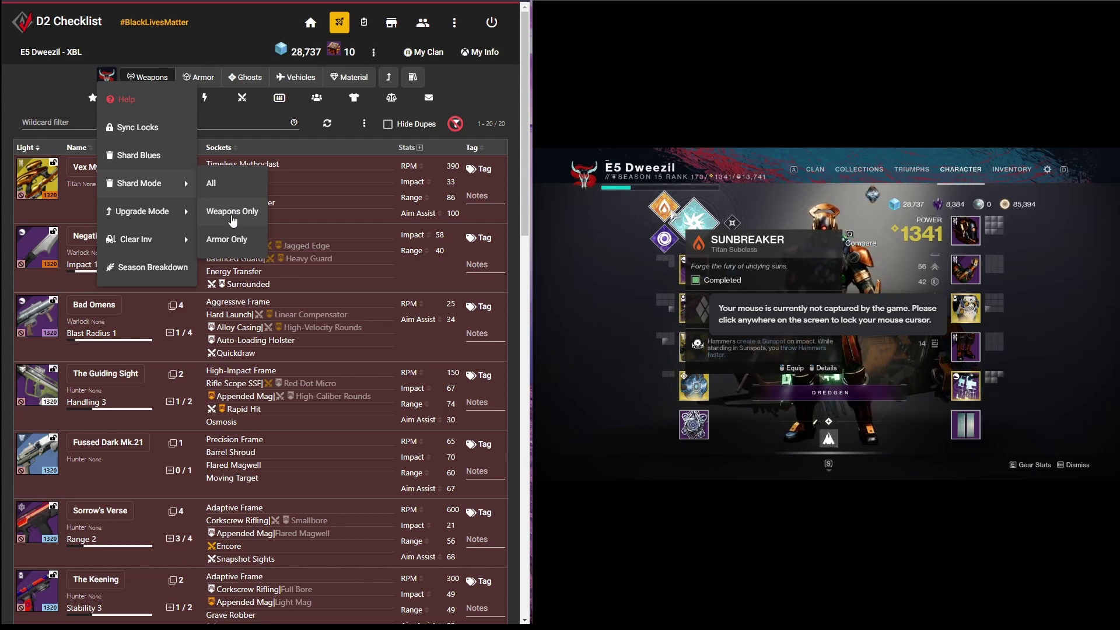
left_click(232, 213)
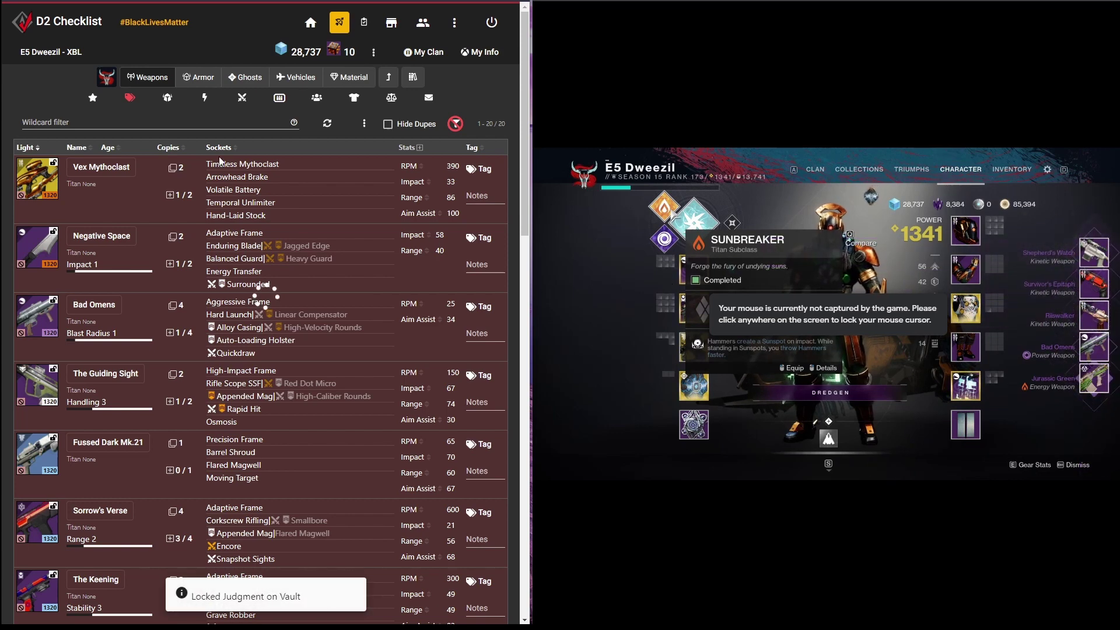
- Clear the Junk filter and limit the weapons list to unequipped items owned by the Titan
left_click(455, 123)
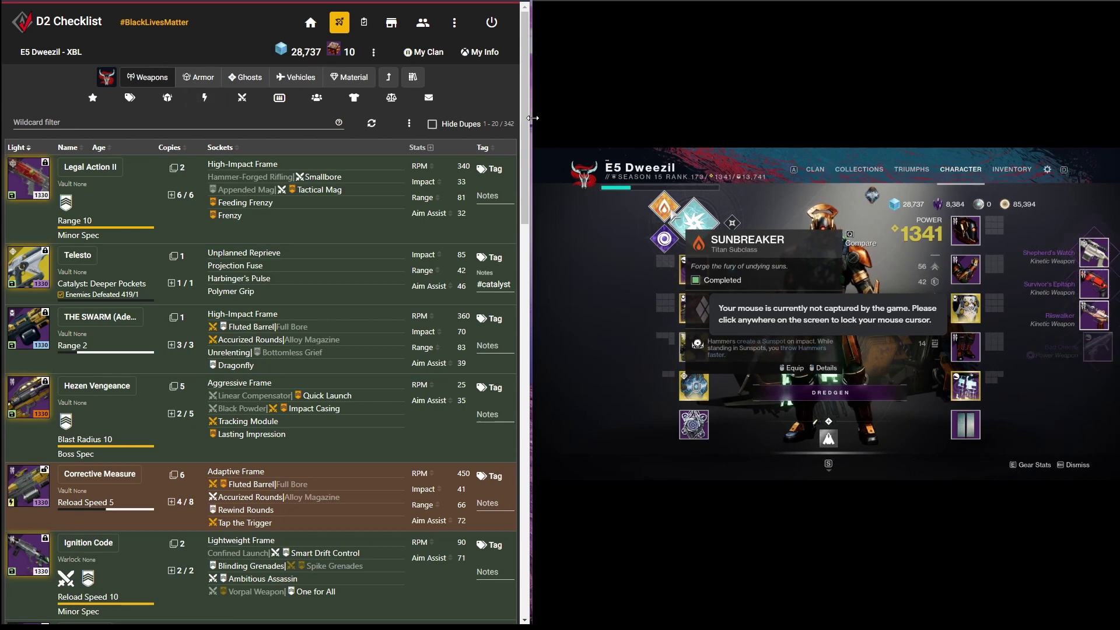
left_click_drag(531, 125, 884, 140)
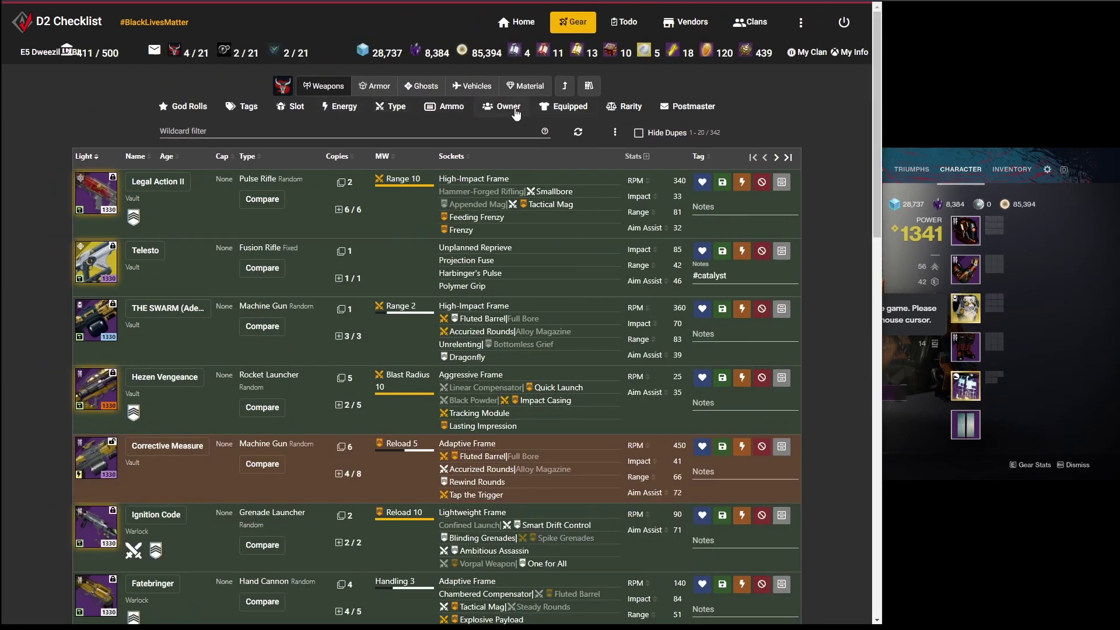
left_click(515, 112)
left_click(505, 194)
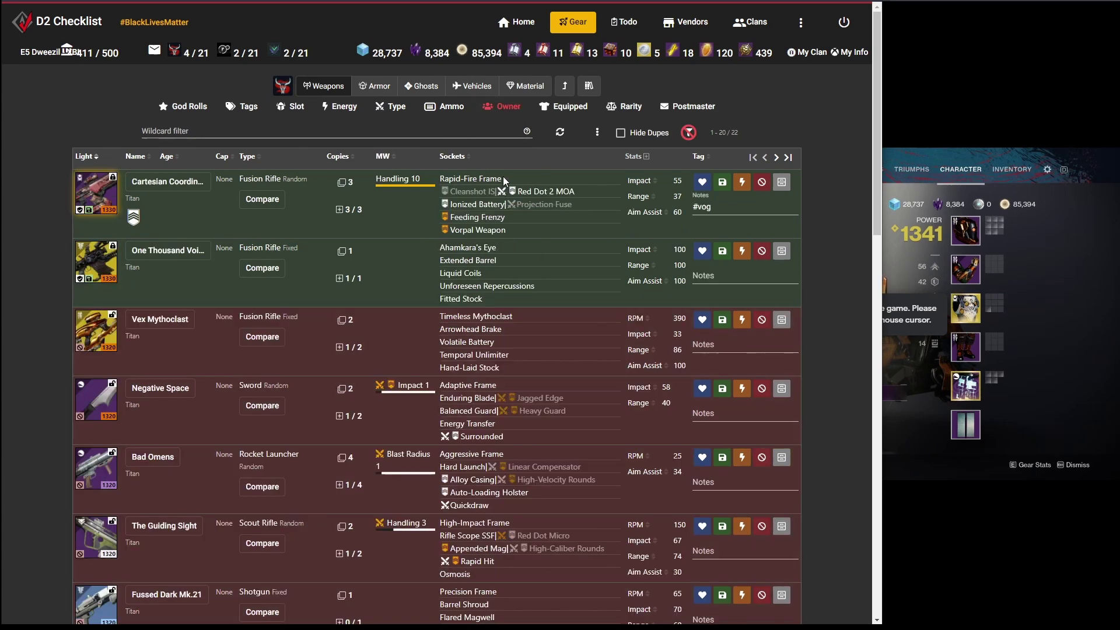
left_click(563, 110)
left_click(566, 190)
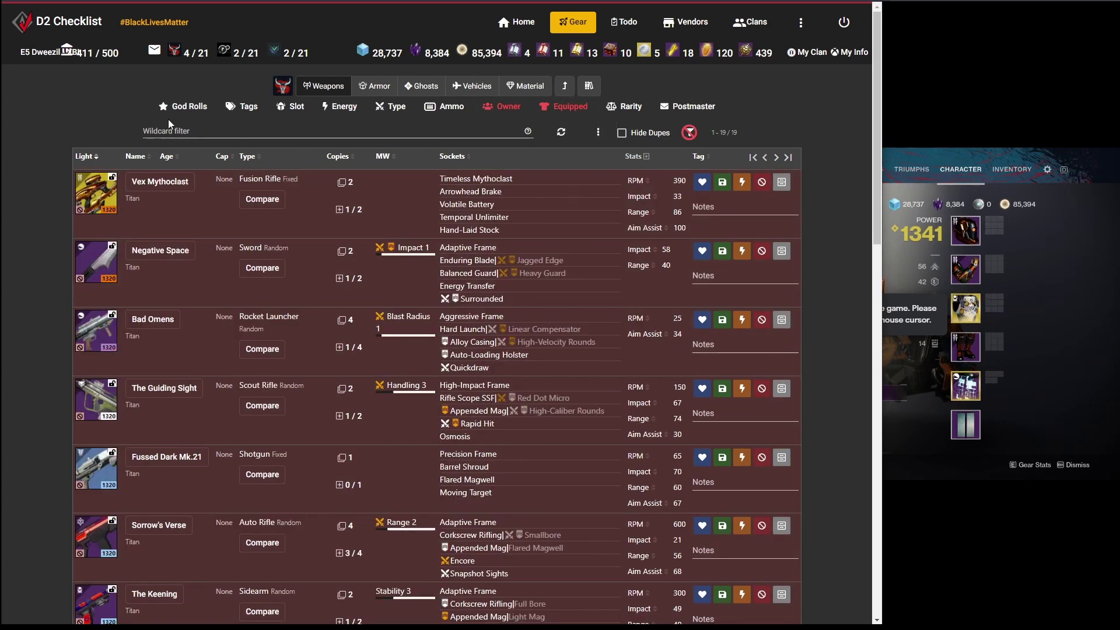
- Hide Junk-tagged weapons to check the Titan for any other unequipped weapons, and restore the tag filter
left_click(230, 106)
left_click(252, 248)
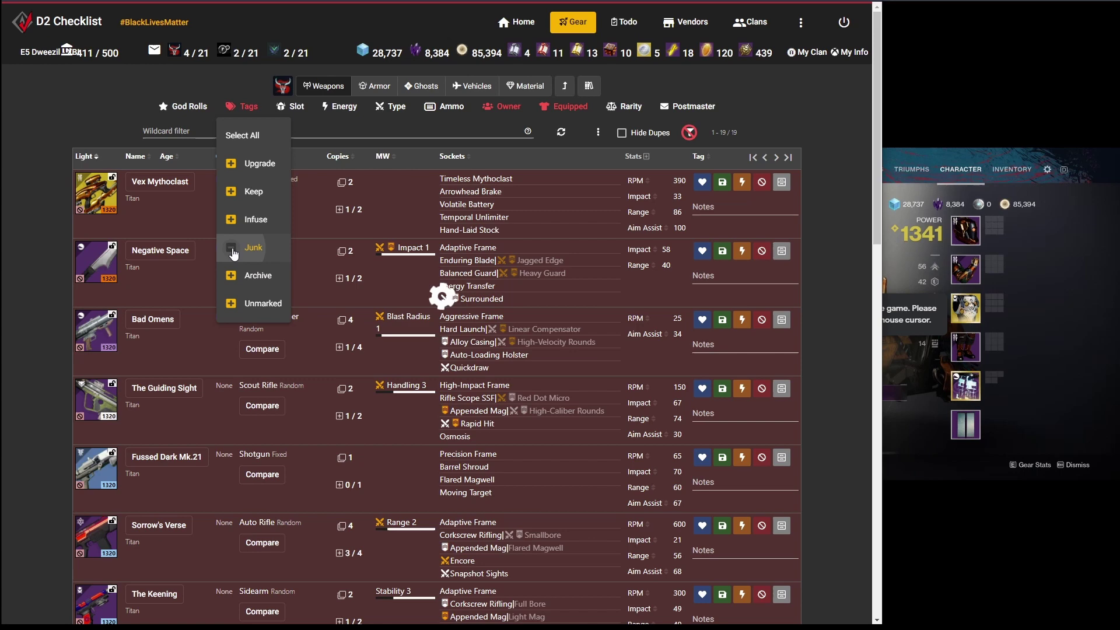
left_click(114, 270)
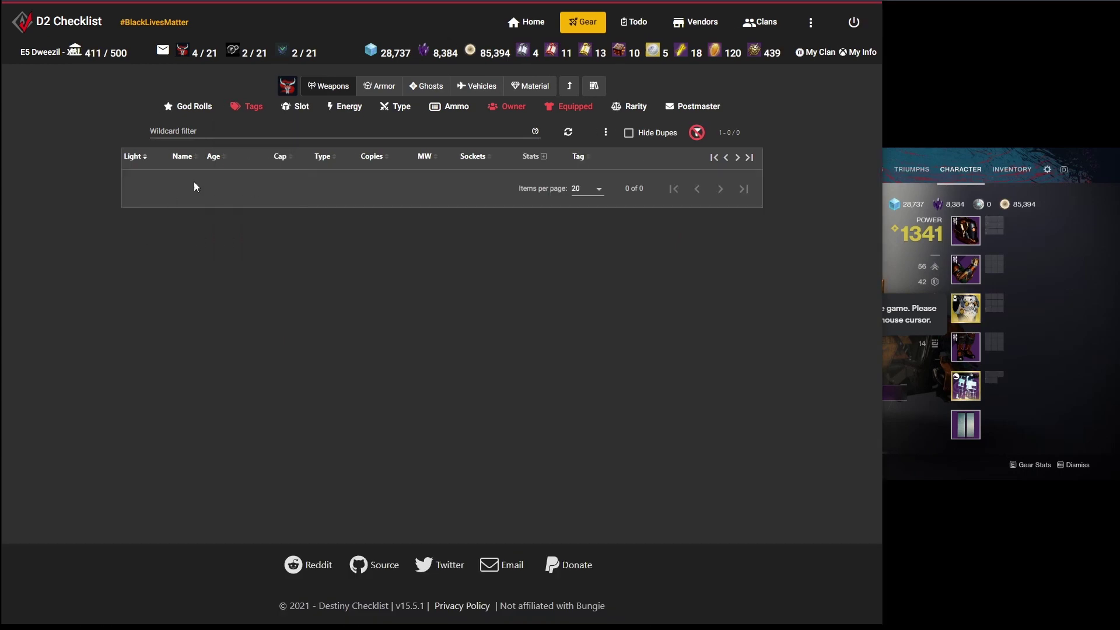
left_click(244, 109)
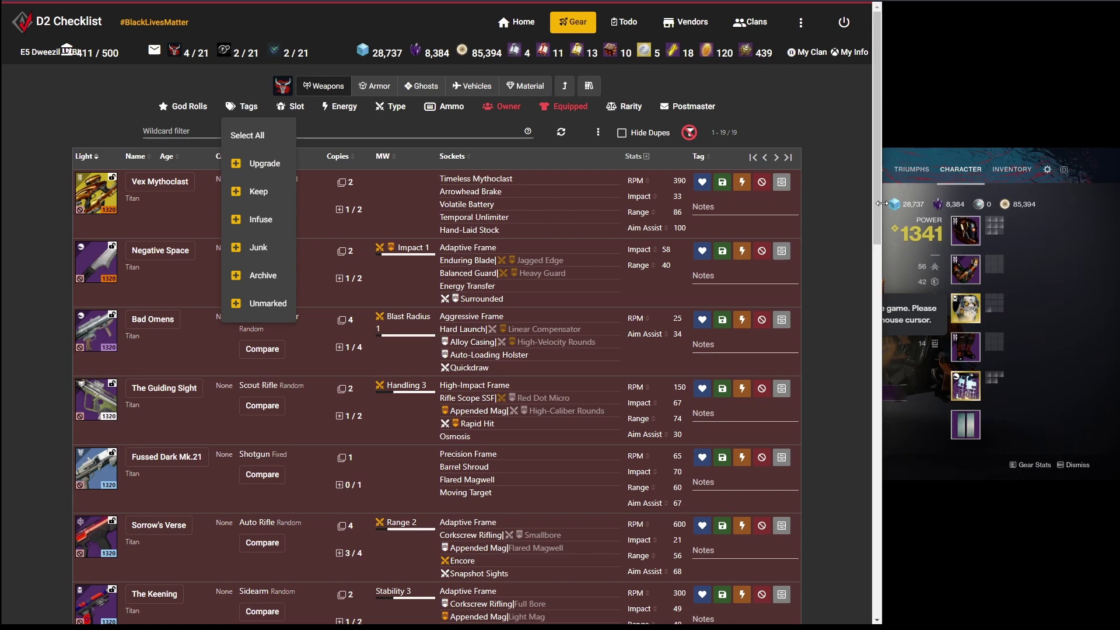
- Switch to the Destiny 2 game window and look over the kinetic weapons moved to the Titan
left_click_drag(881, 207, 528, 218)
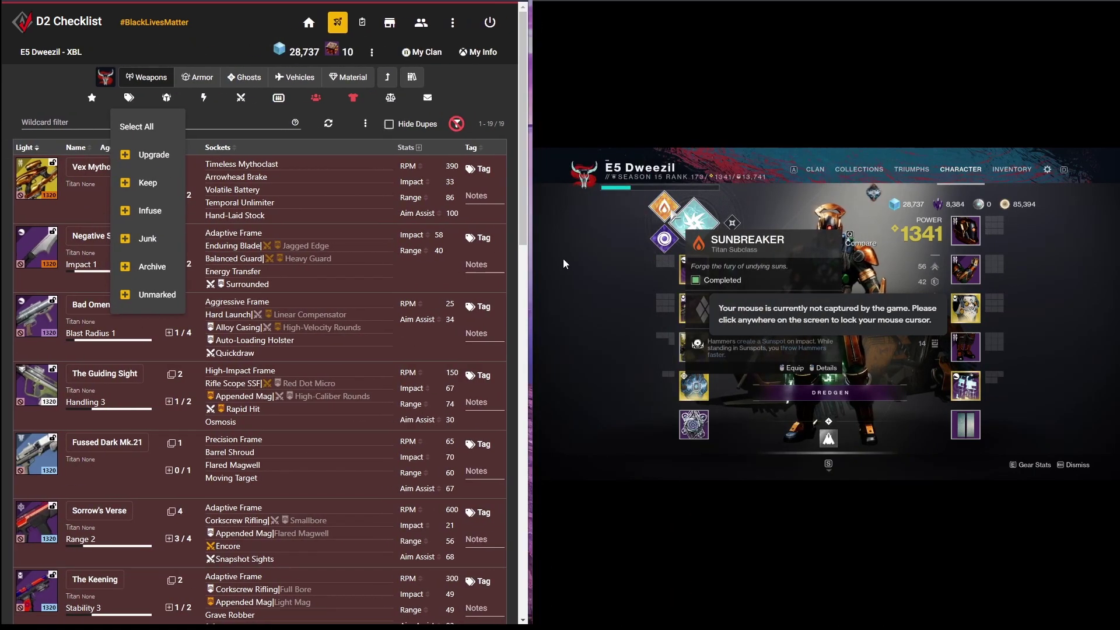
left_click(562, 258)
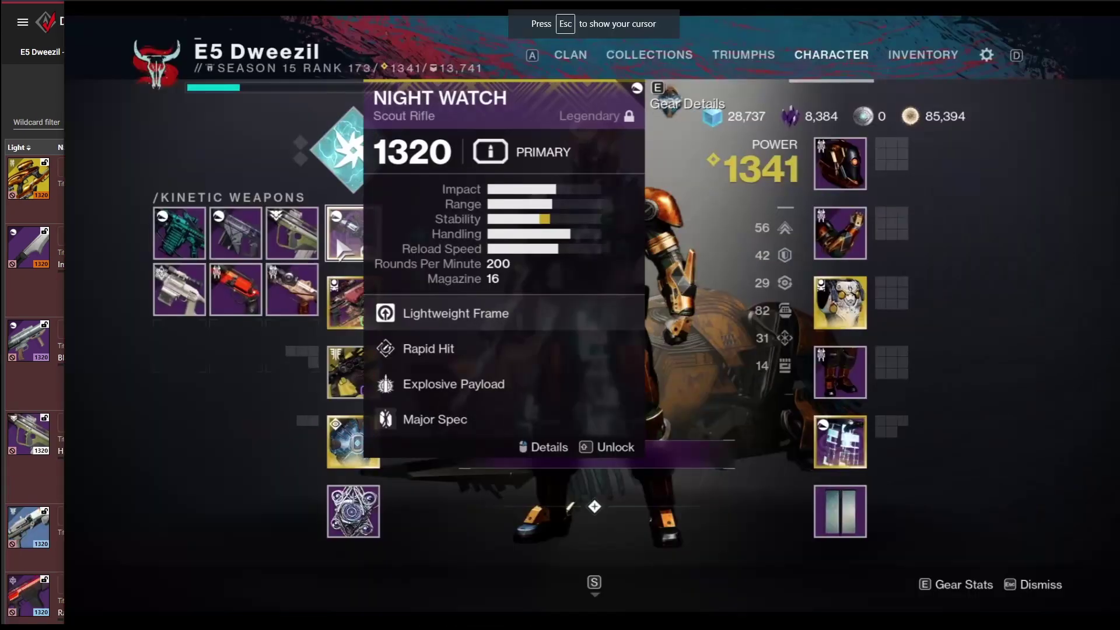
mouse_move(294, 237)
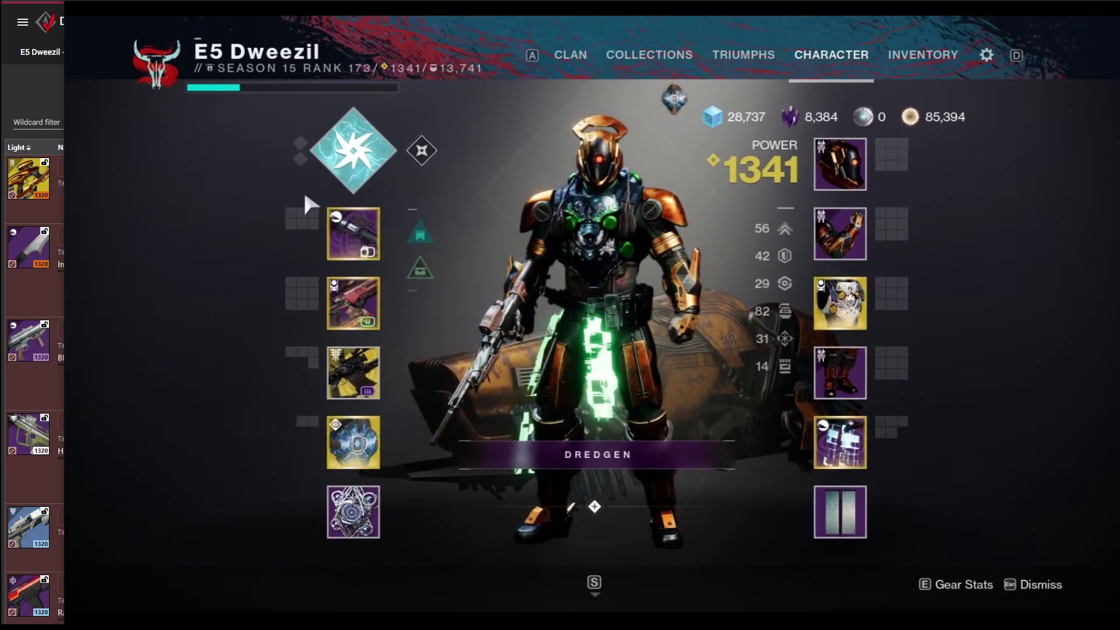
- Switch back to D2 Checklist and sync the item locks for the Titan
key("alt+Tab")
left_click(68, 108)
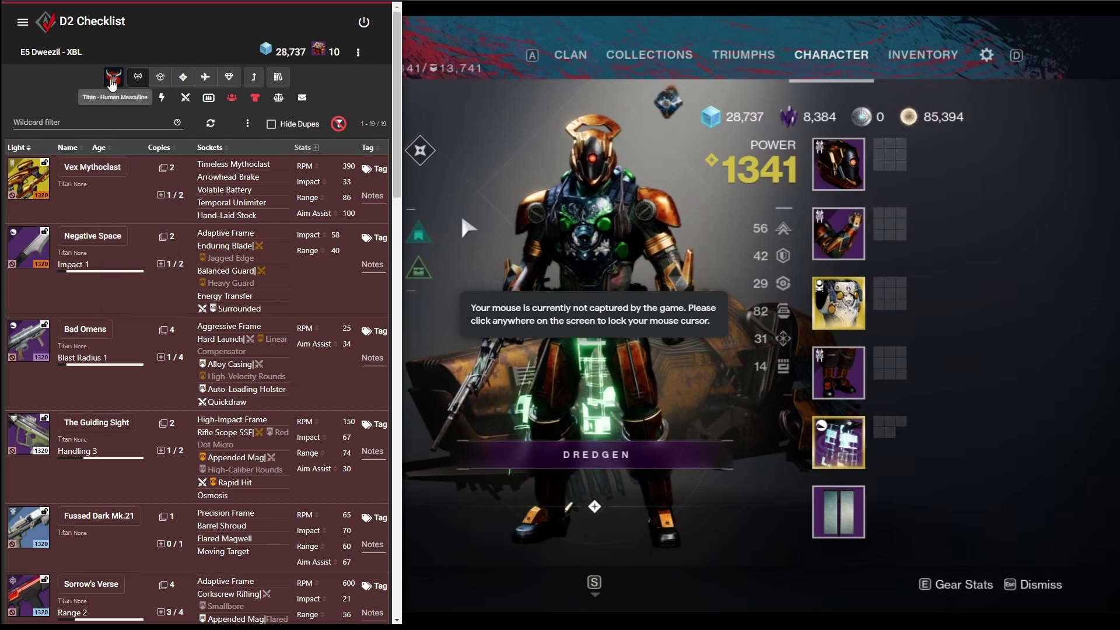
left_click(114, 77)
mouse_move(148, 177)
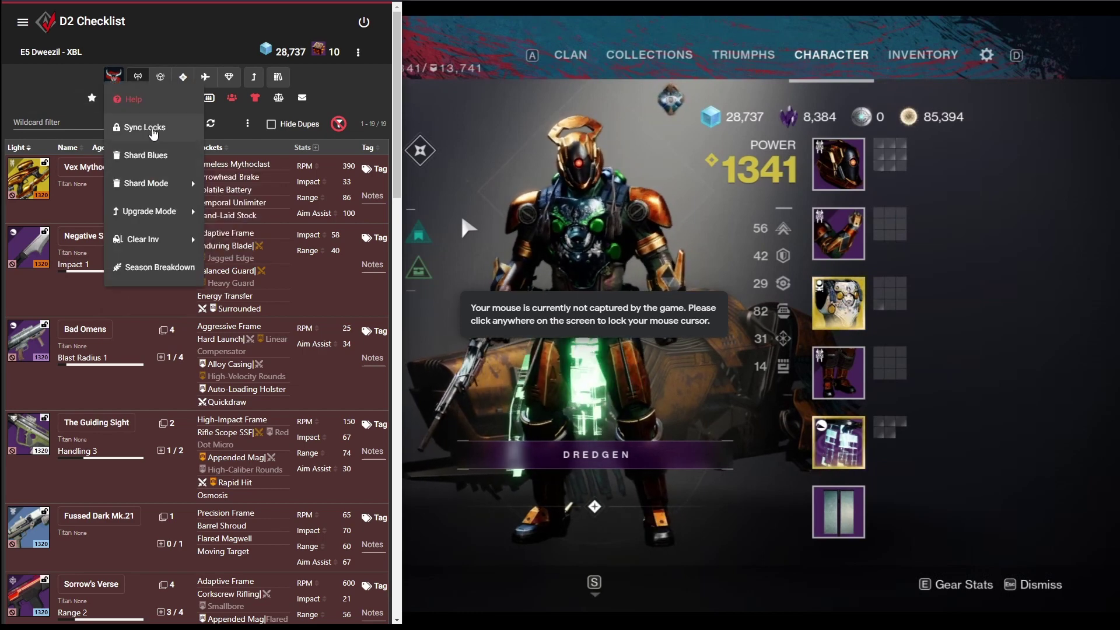
left_click(151, 127)
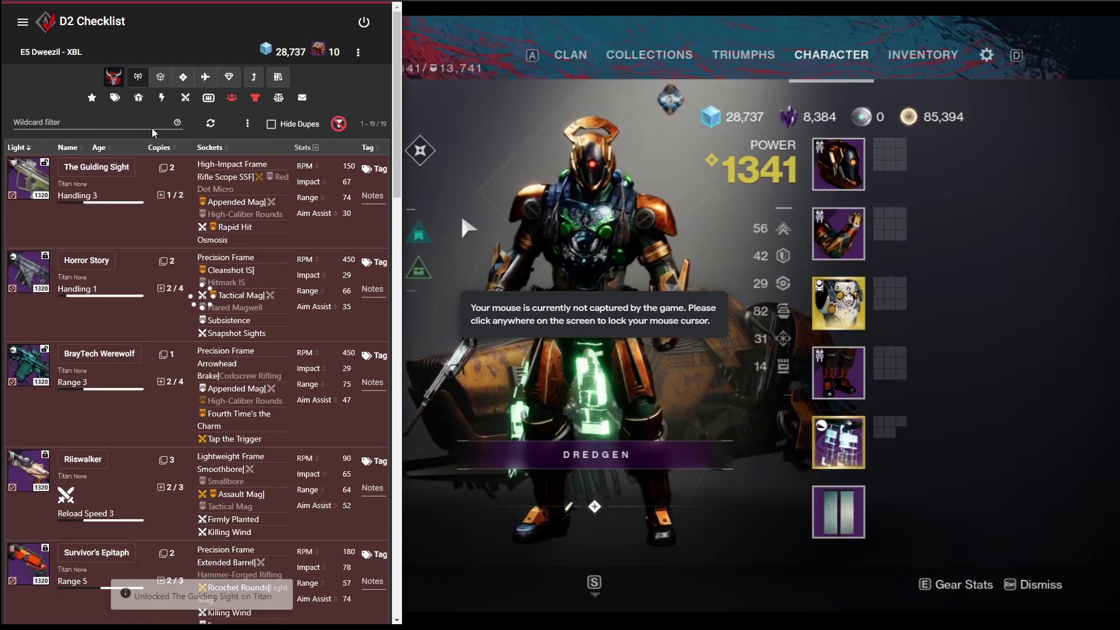
- Return to the game and dismantle the unequipped kinetic weapons one by one, including The Guiding Sight, Horror Story and Riiswalker
left_click(605, 211)
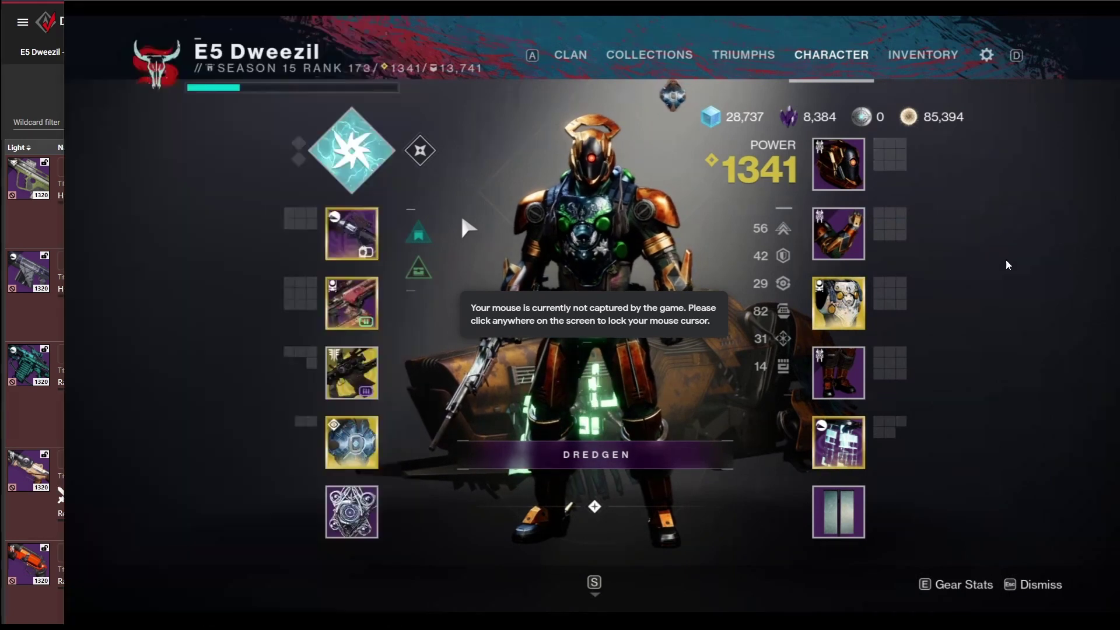
left_click(338, 222)
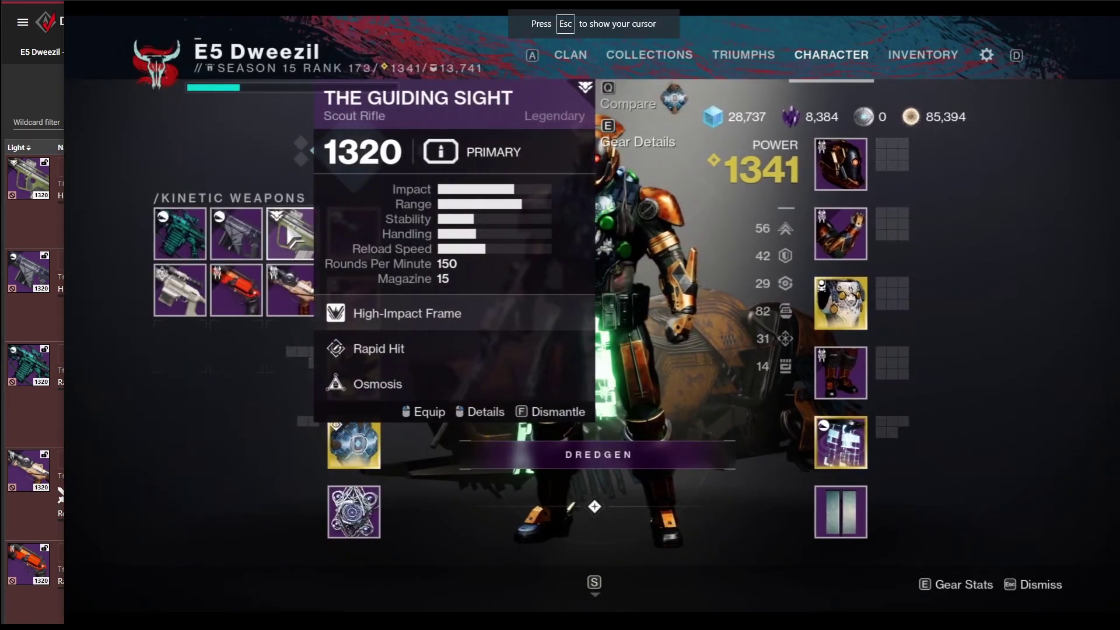
key("f")
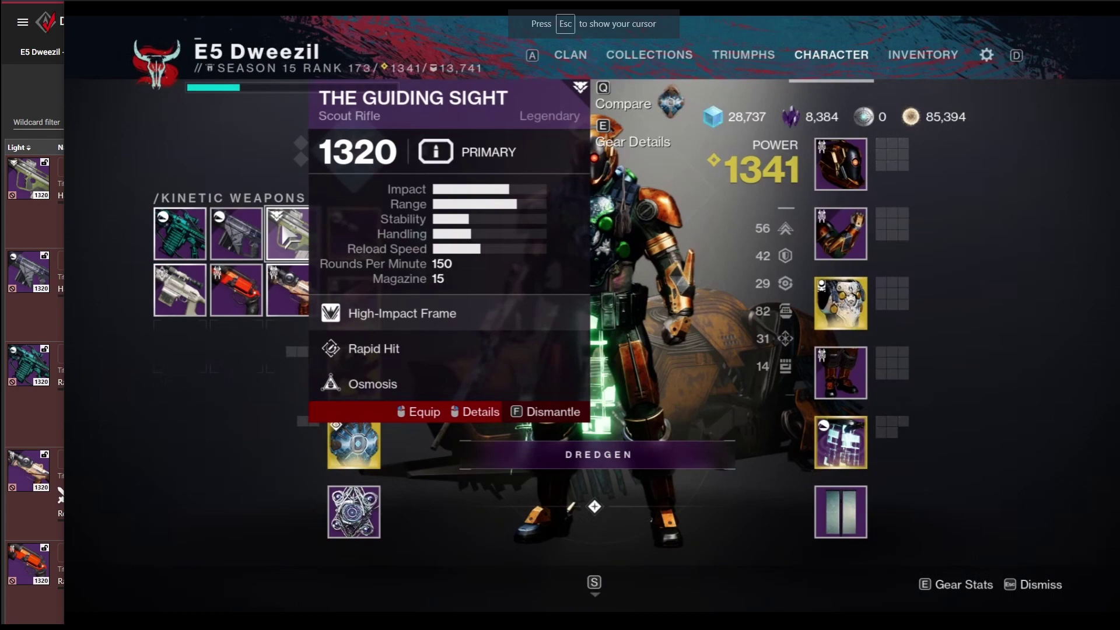
key("f")
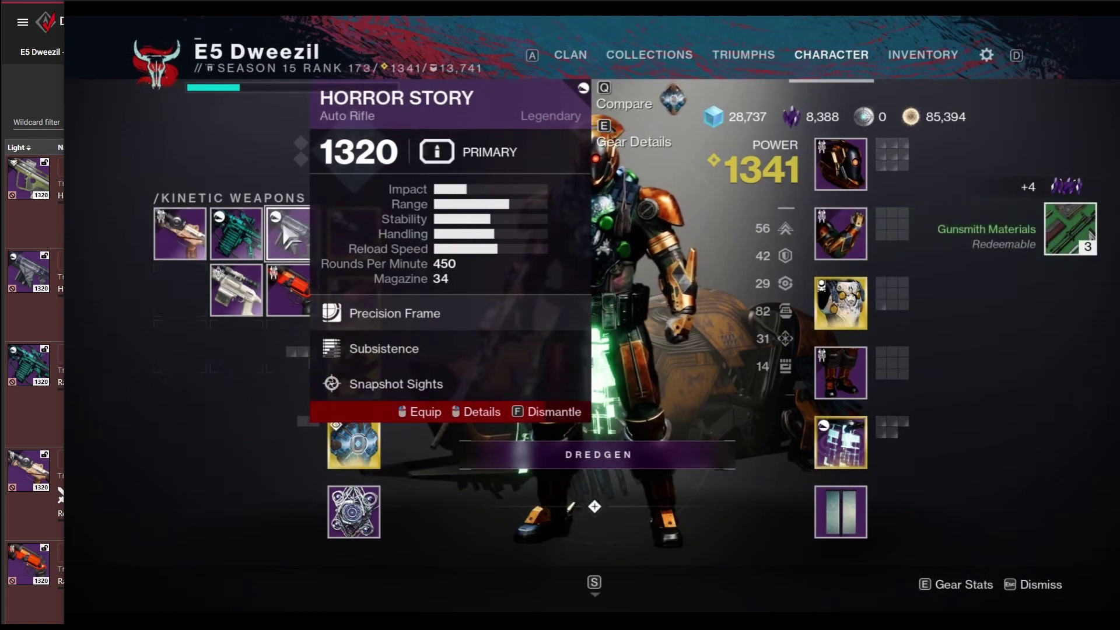
key("f")
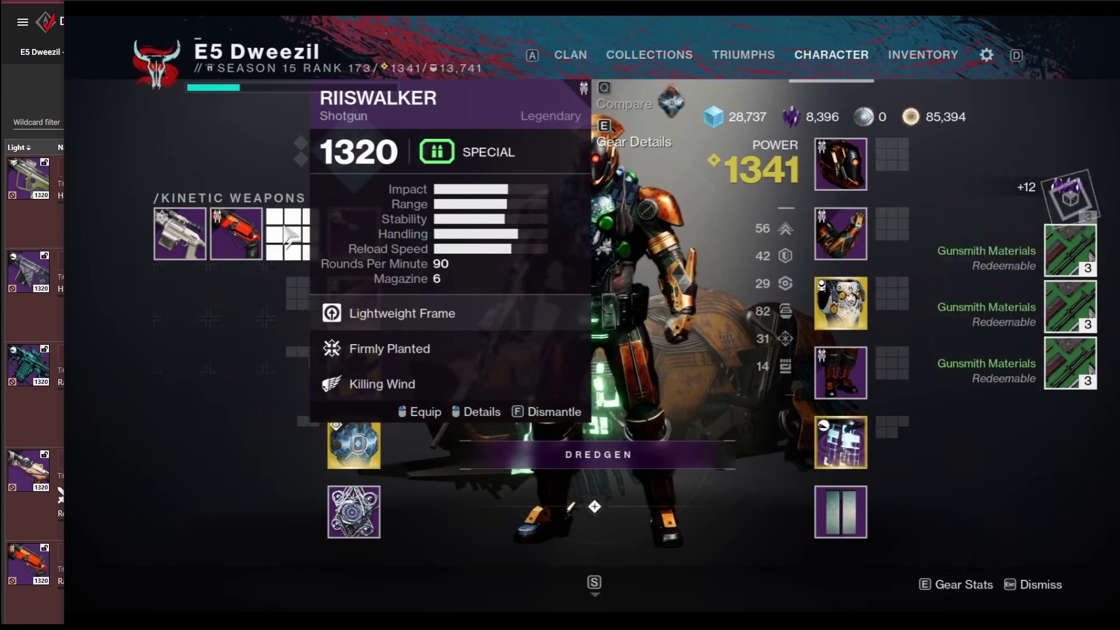
key("f")
key("f")
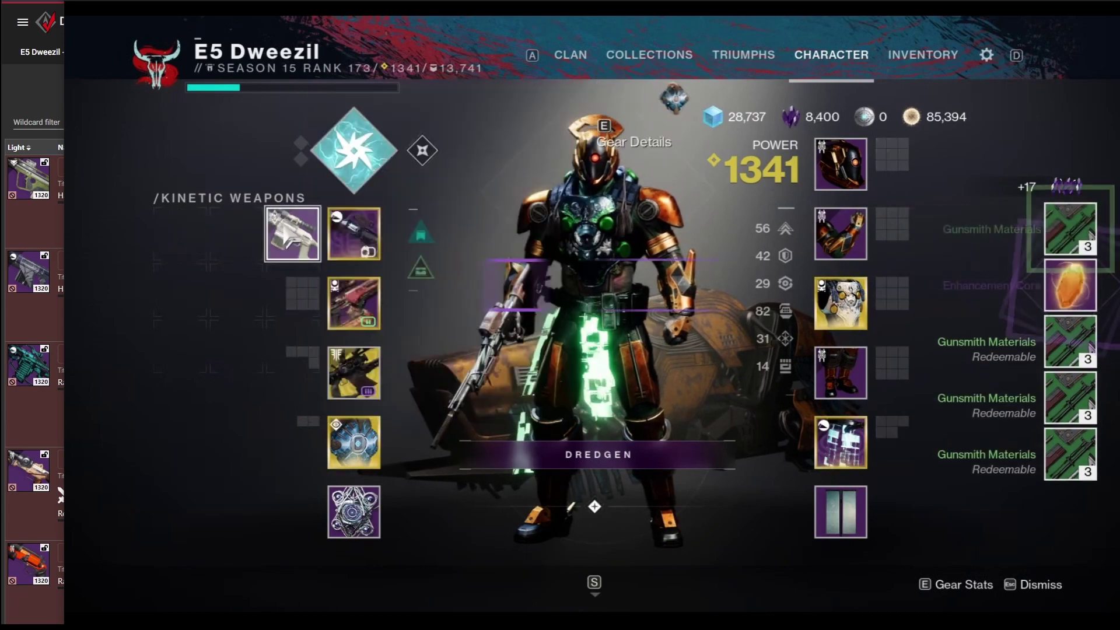
key("f")
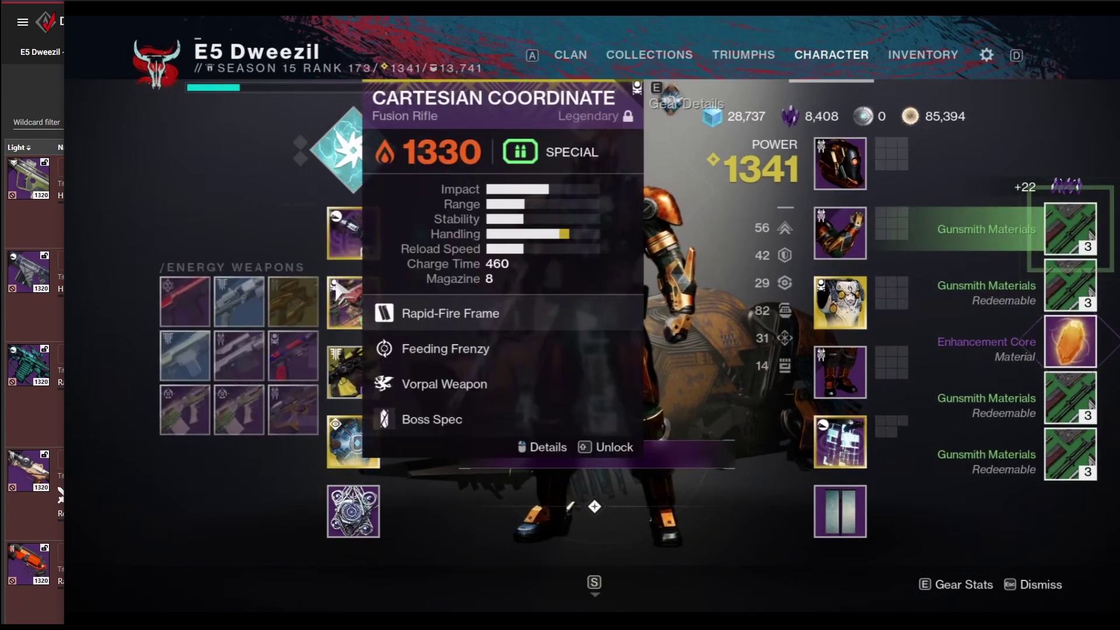
- Dismantle the unequipped energy and power weapons one by one, including The Keening and Bad Omens
key("f")
key("f")
key("f")
key("f")
key("f")
key("f")
key("f")
key("f")
key("f")
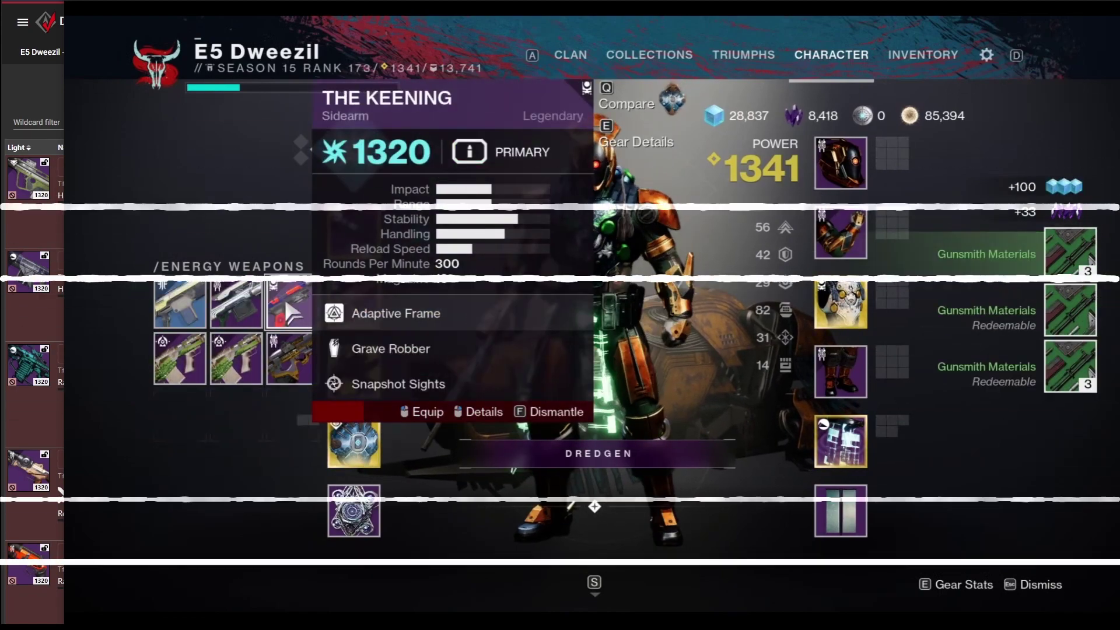
key("f")
key("f")
key("f")
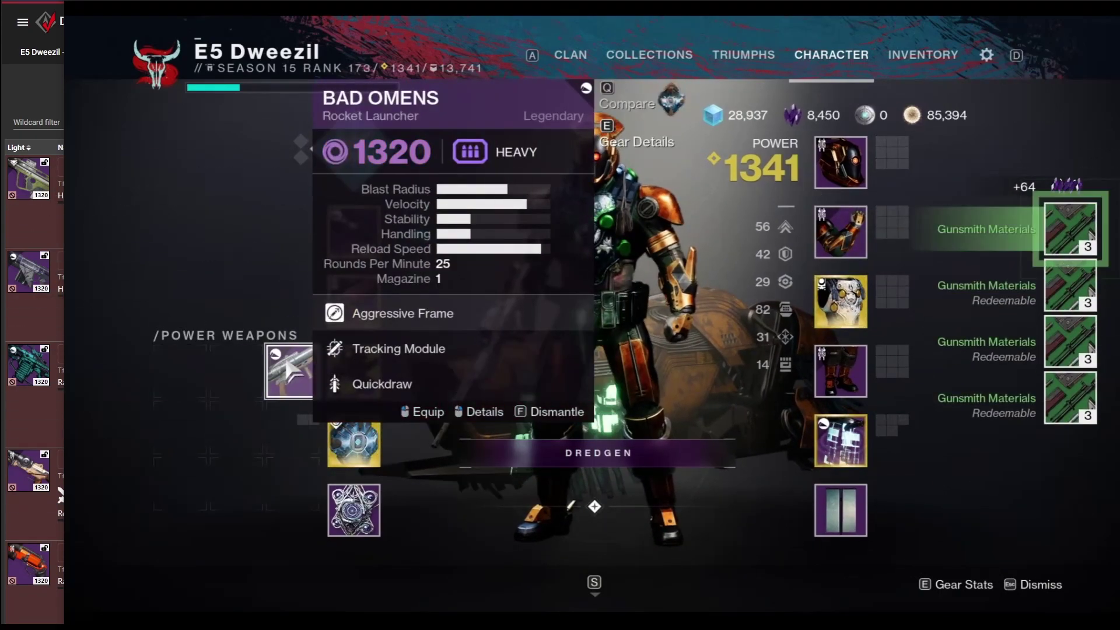
- Switch to D2 Checklist and run Shard Mode again for the Titan, limited to weapons
key("alt+Tab")
left_click(114, 78)
mouse_move(138, 176)
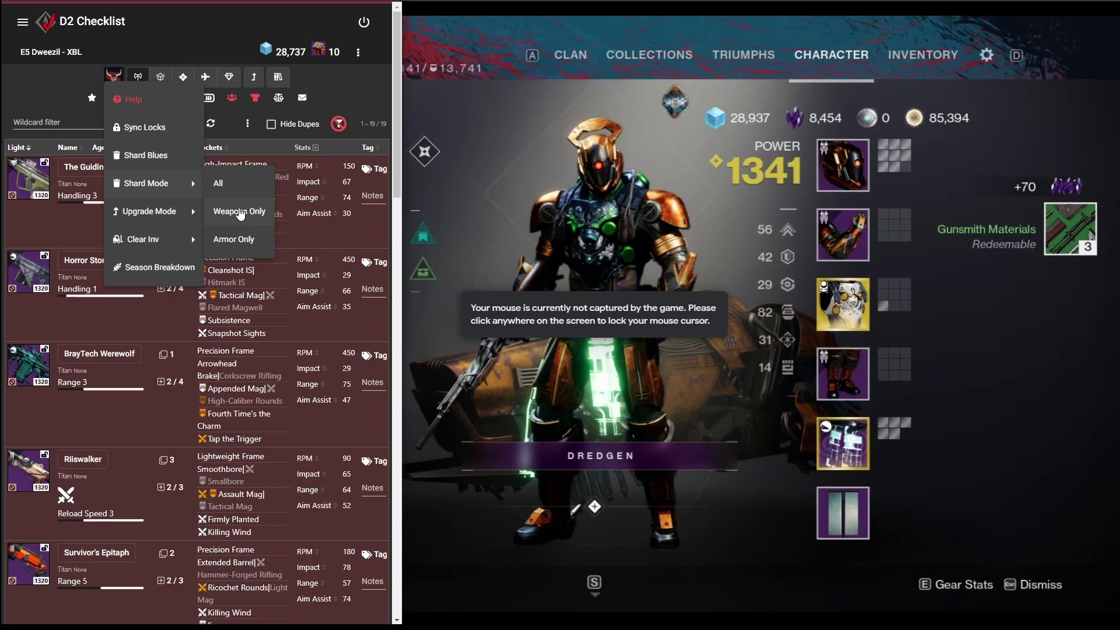
left_click(238, 211)
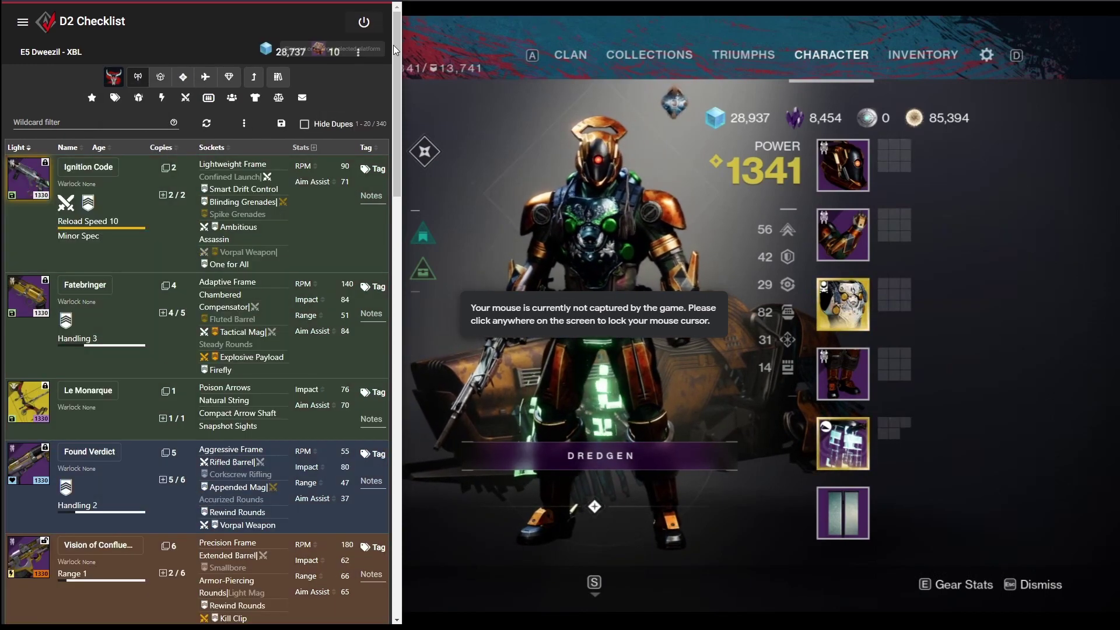
- Widen the D2 Checklist window, filter the weapons to those at the postmaster, and clear all filters
left_click_drag(400, 79, 808, 80)
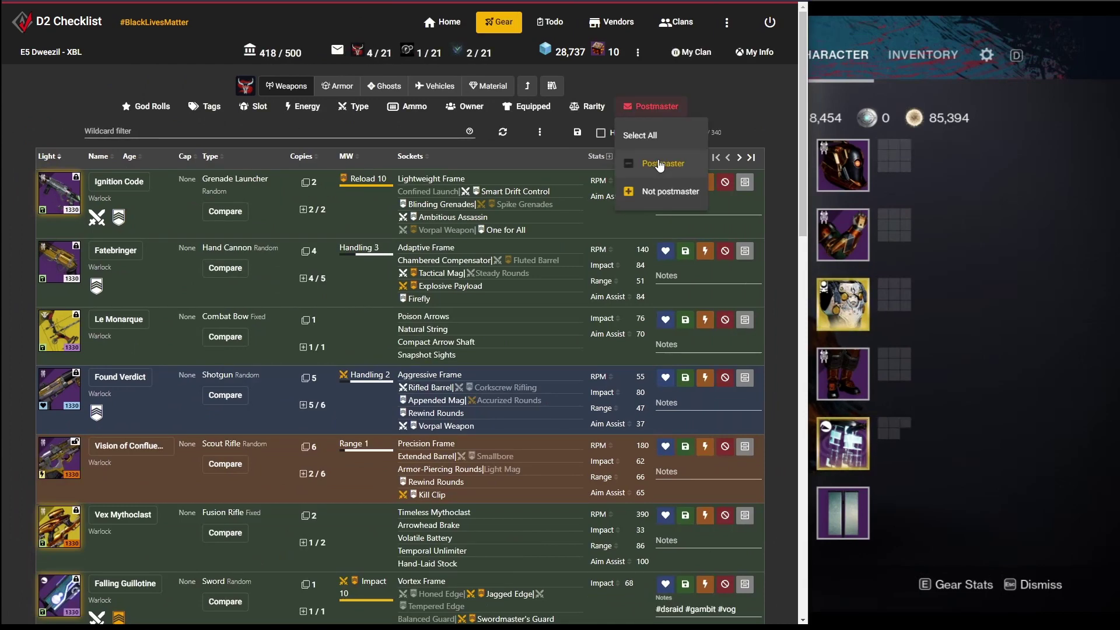
left_click(660, 165)
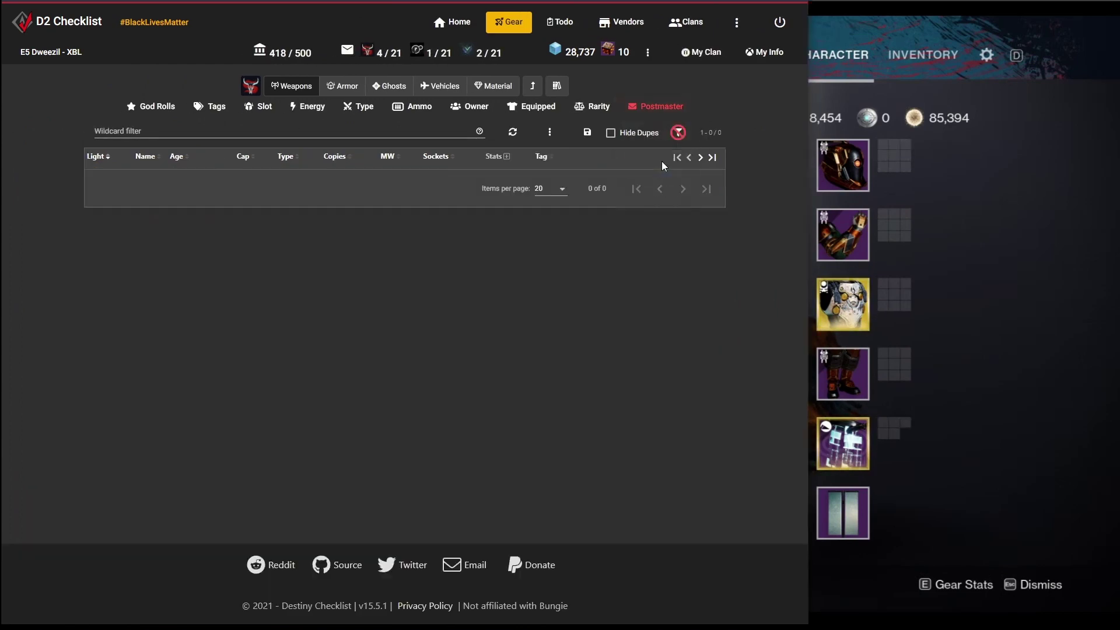
left_click(678, 132)
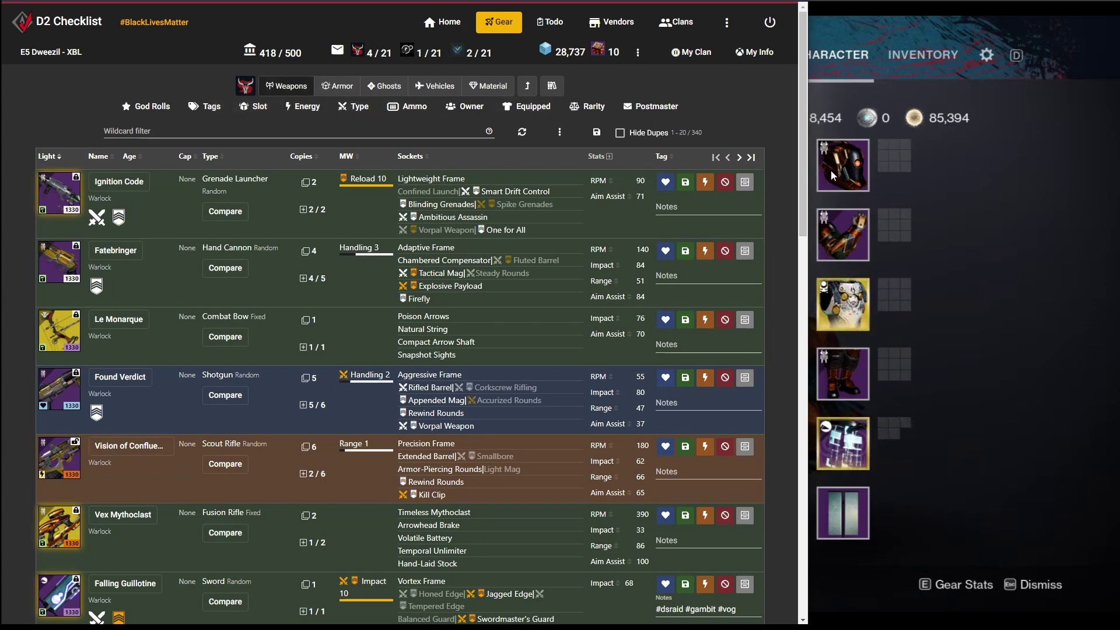
- Narrow the D2 Checklist window and run Shard Mode for the Titan, limited to armor
left_click_drag(806, 176, 494, 169)
left_click(87, 75)
mouse_move(100, 201)
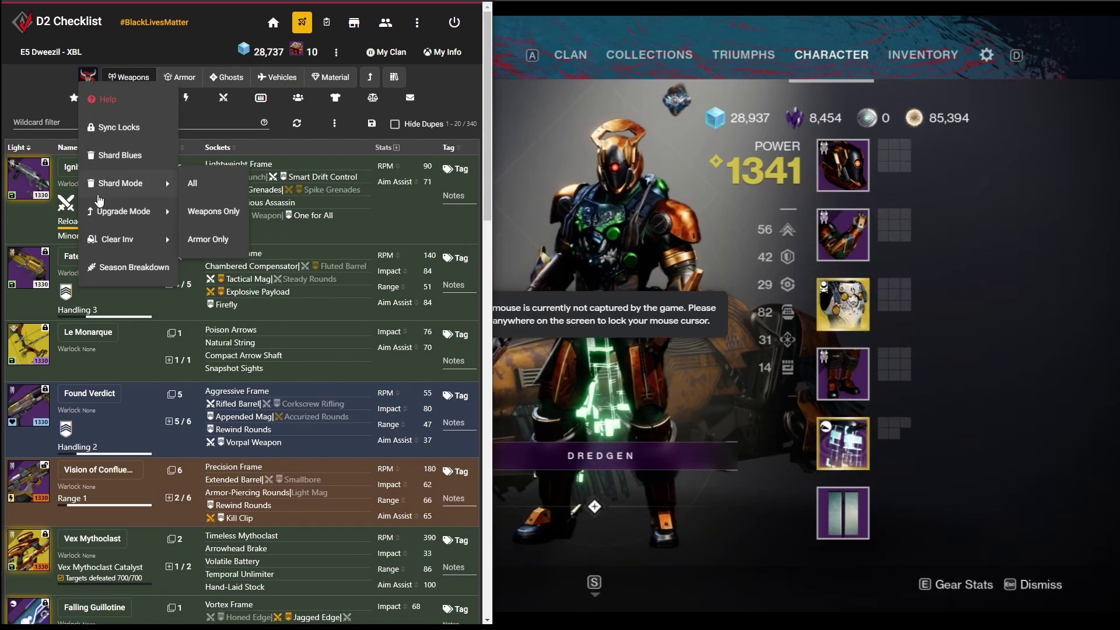
left_click(211, 239)
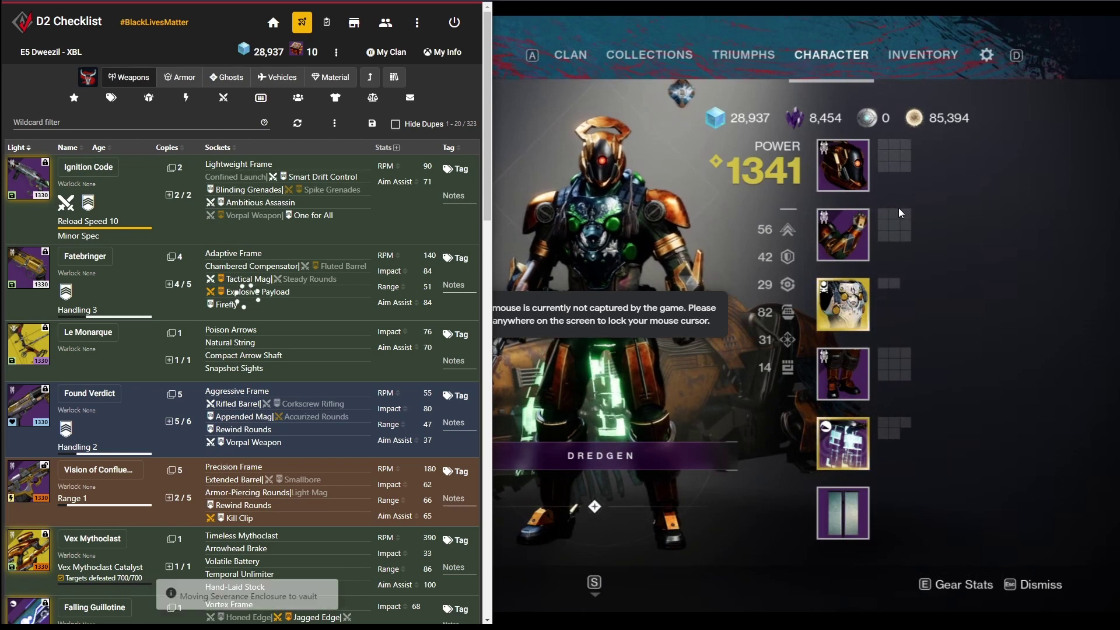
- List the armor in a wider window and filter it to unequipped pieces owned by the Titan
left_click(179, 77)
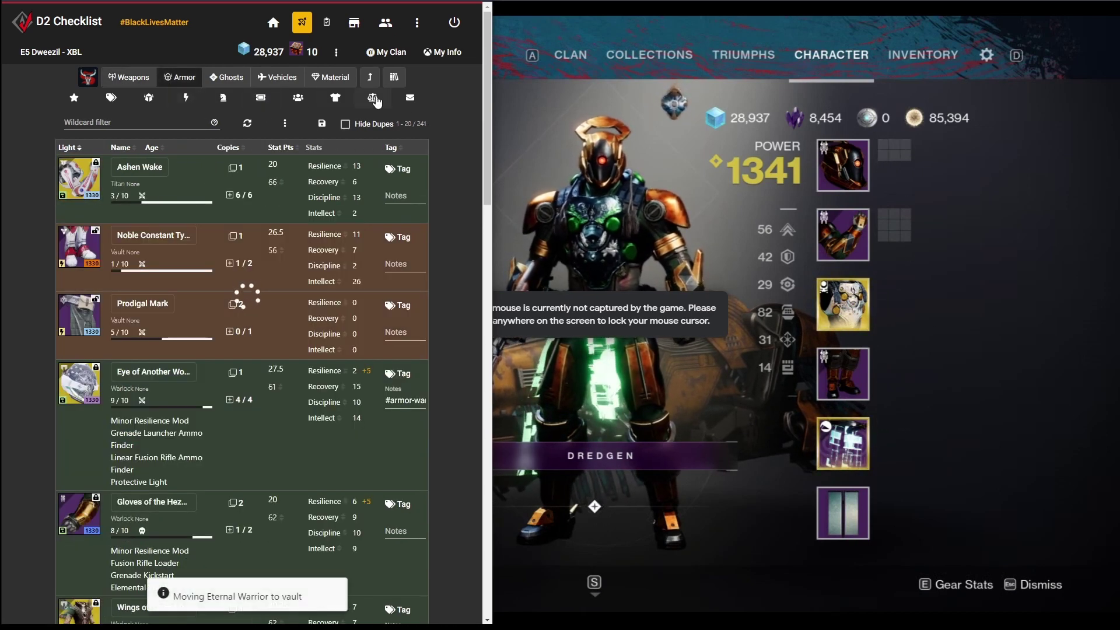
left_click_drag(491, 110, 690, 119)
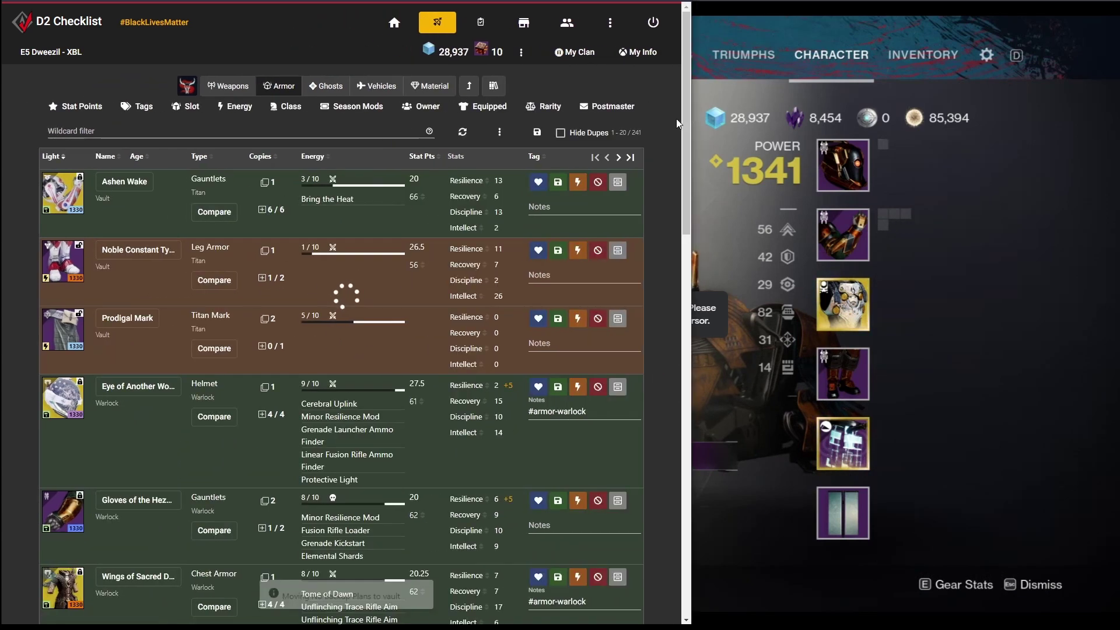
left_click(495, 111)
left_click(502, 170)
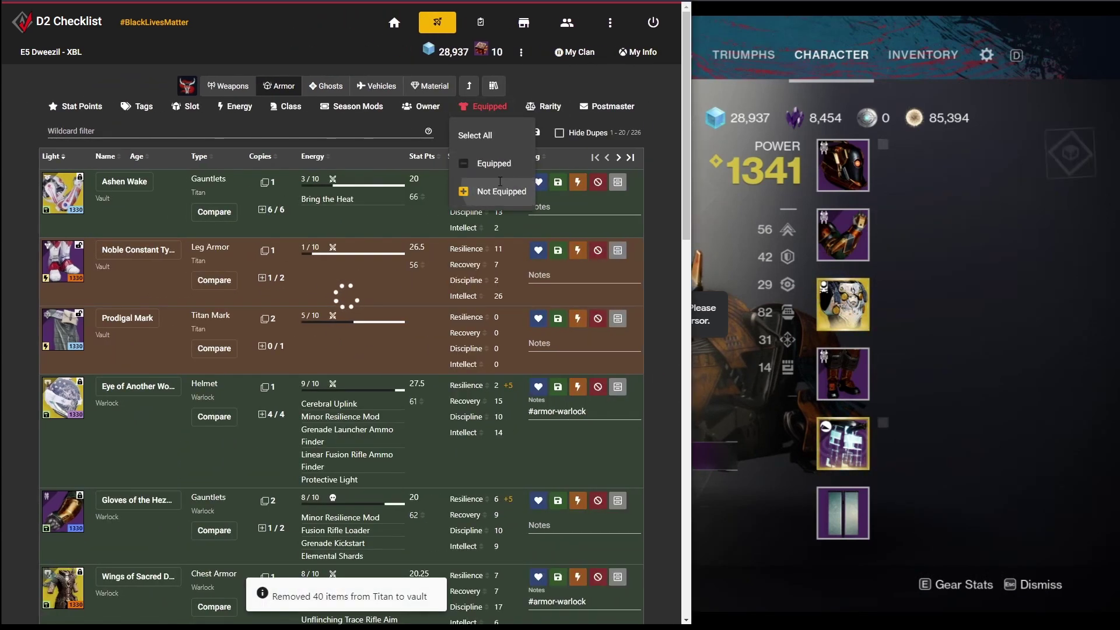
left_click(422, 106)
left_click(431, 193)
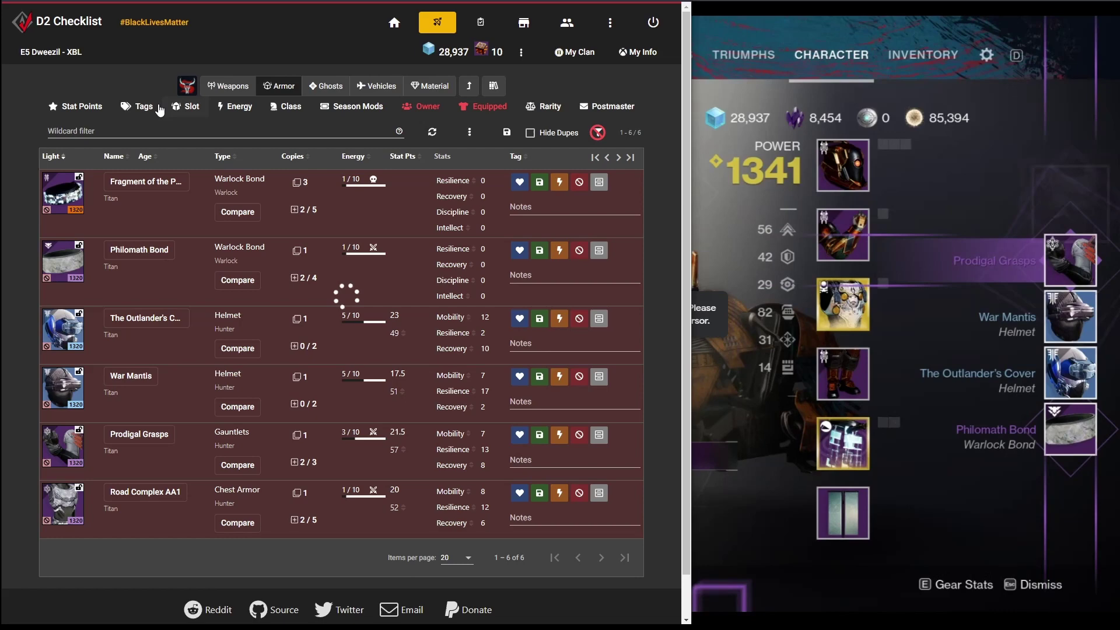
- Hide Junk-tagged armor to check the Titan for any other unequipped pieces, and show only Junk-tagged armor
left_click(137, 107)
left_click(130, 254)
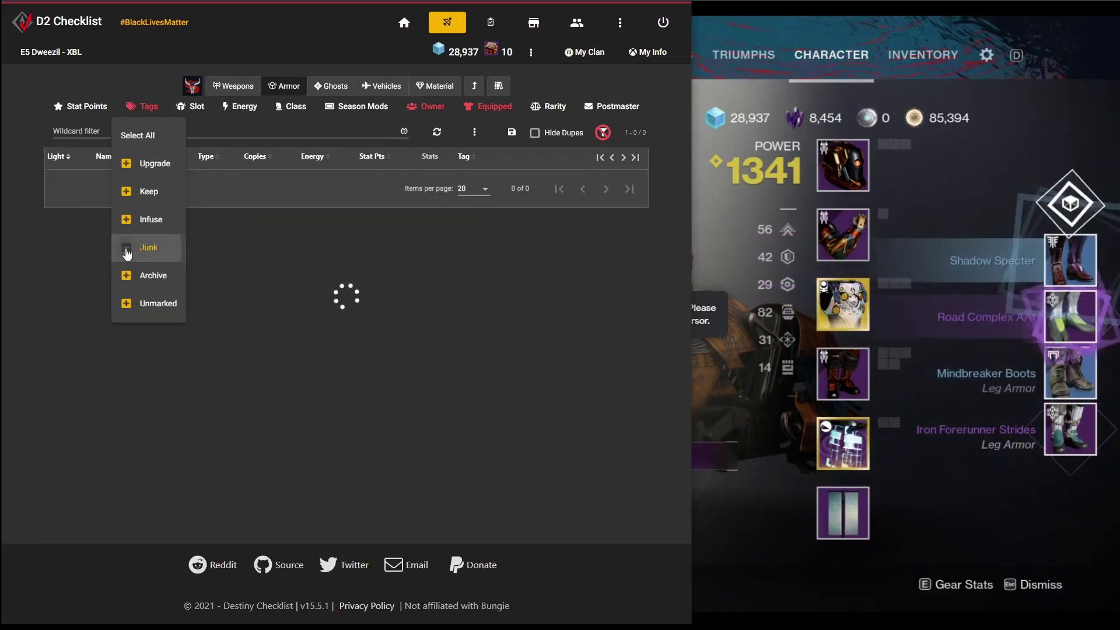
left_click(149, 250)
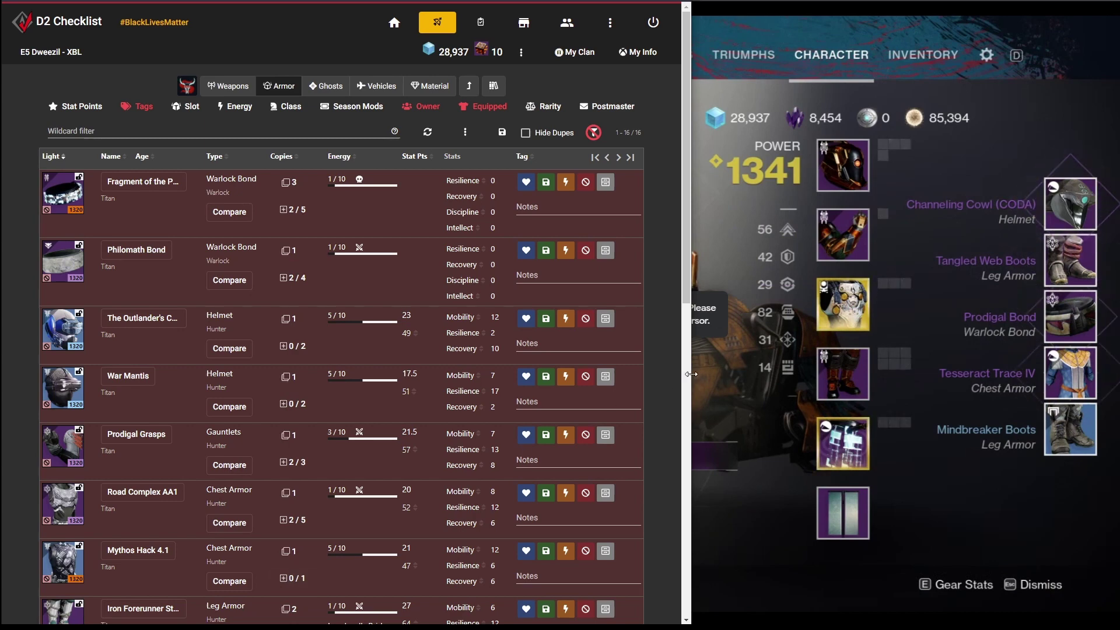
- Shrink the checklist window, return to the game and dismantle the junk helmets The Outlander's Cover and War Mantis
left_click_drag(691, 384, 430, 384)
left_click(443, 386)
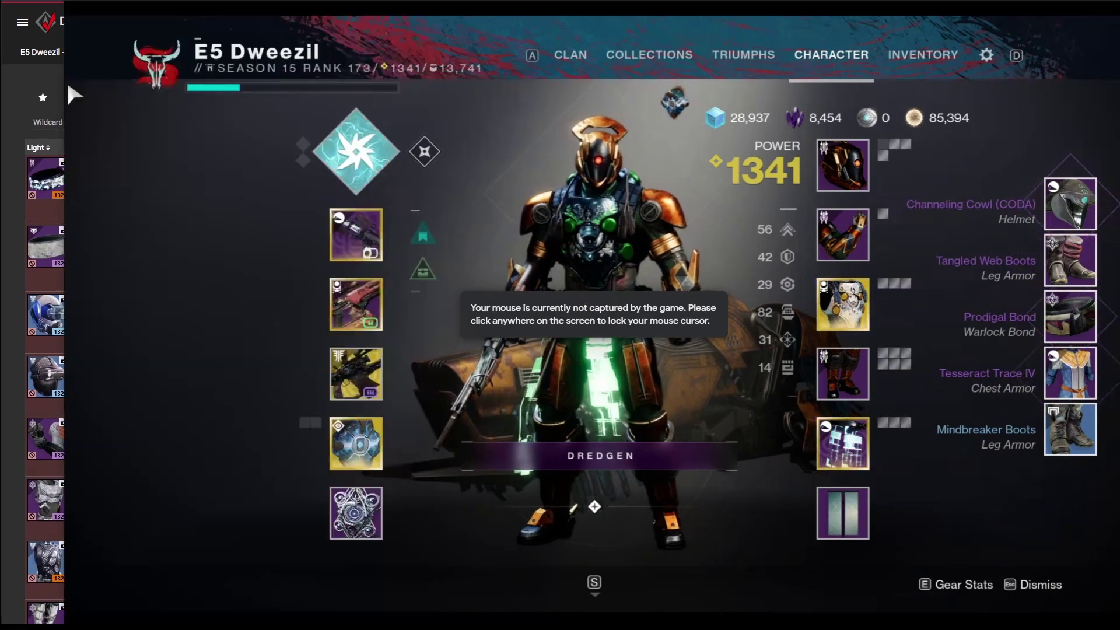
left_click(837, 165)
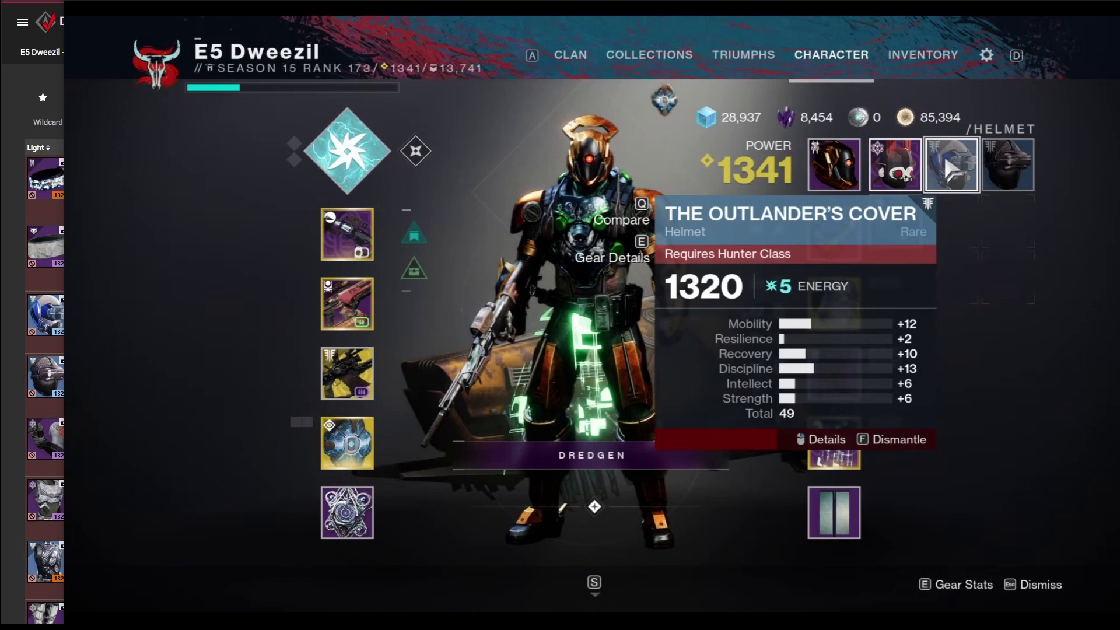
key("f")
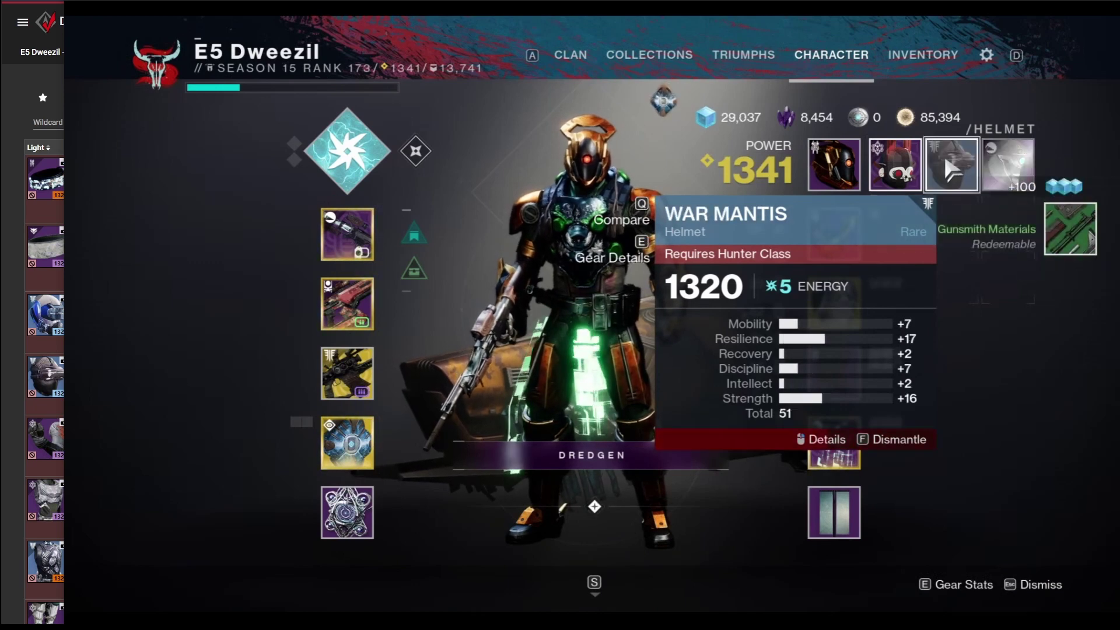
key("f")
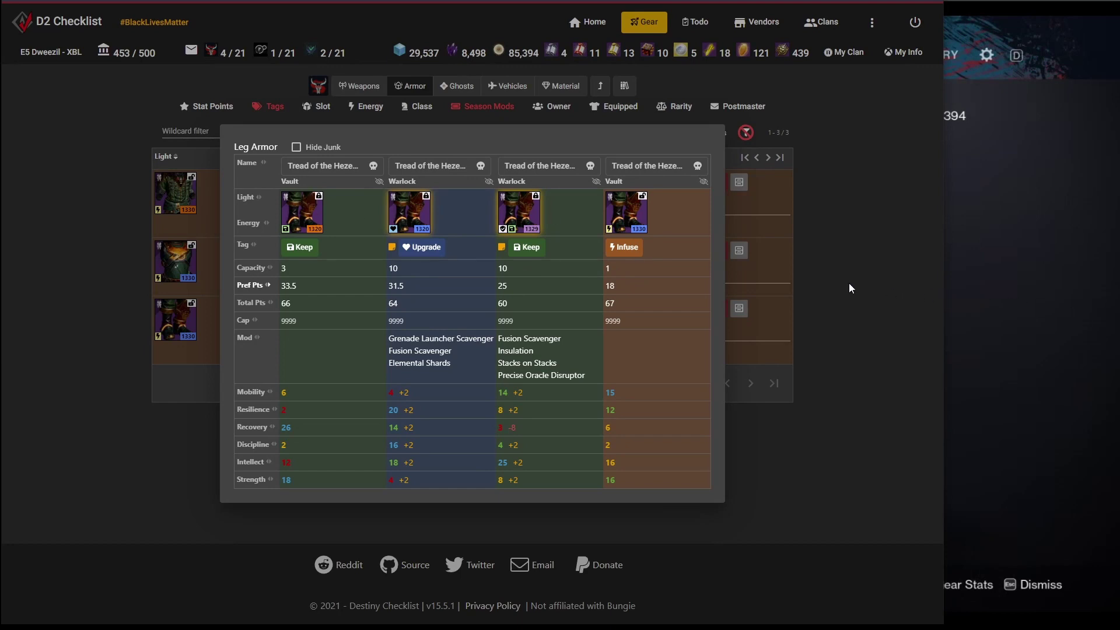
- Close the leg armor comparison in D2 Checklist and run Upgrade Mode for all gear on the Titan
left_click(870, 236)
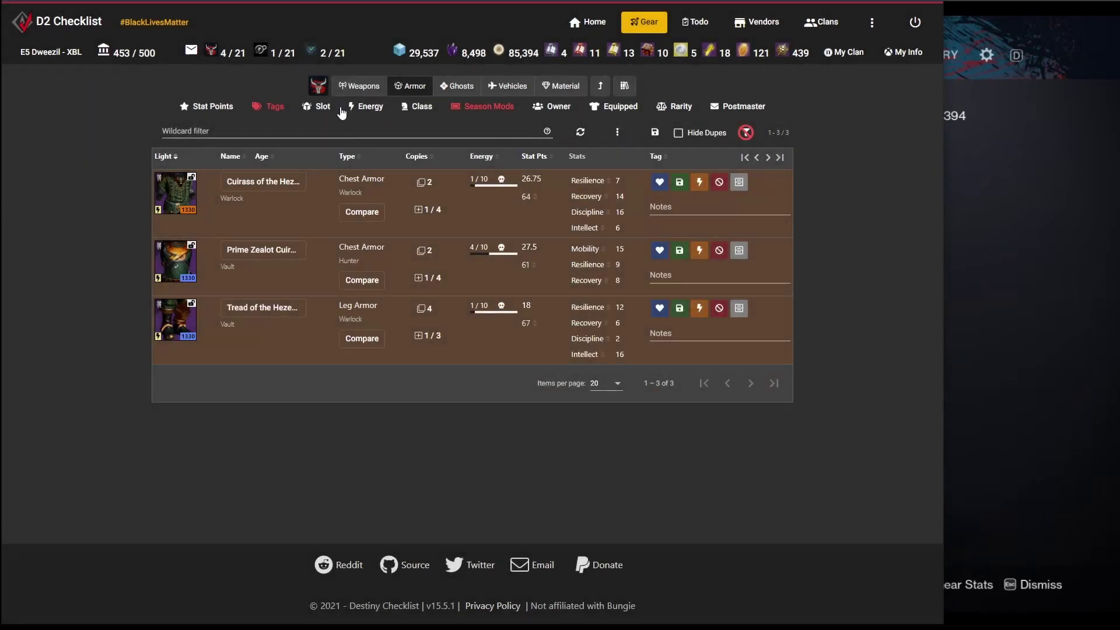
left_click(316, 87)
mouse_move(360, 201)
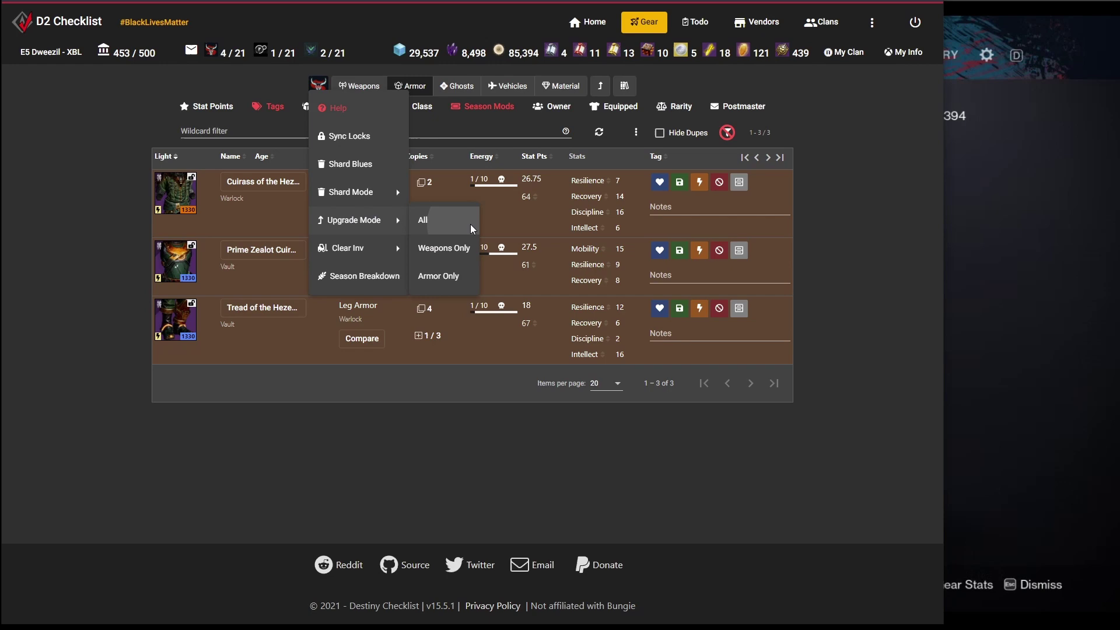
left_click(472, 228)
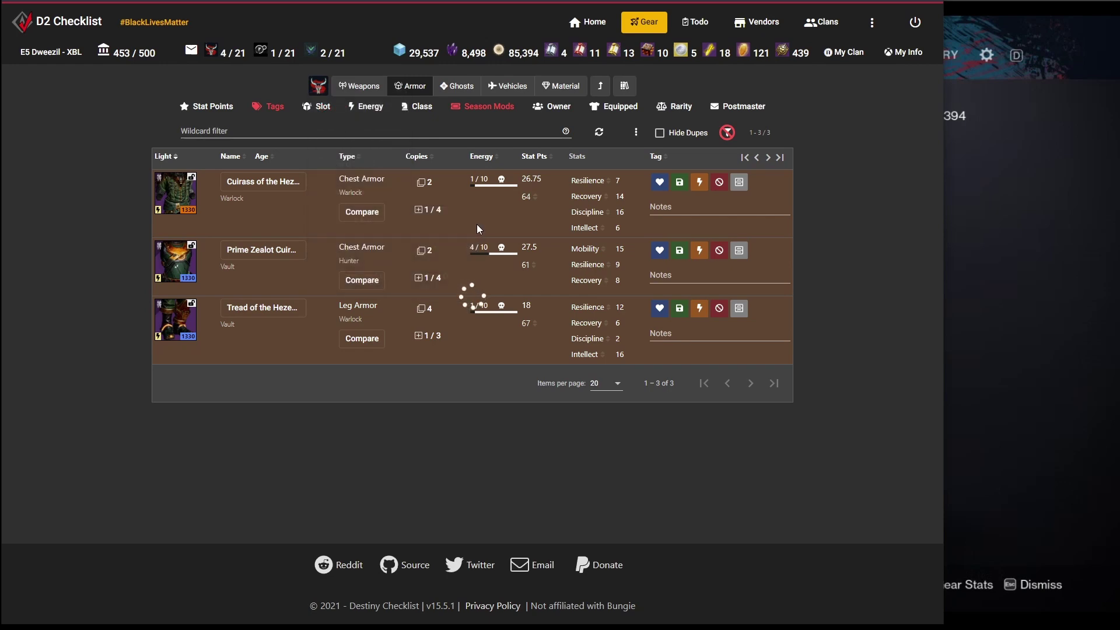
- Return to the game and unlock the 1330-power Tread of the Hezen Lords leg armor
left_click(1013, 363)
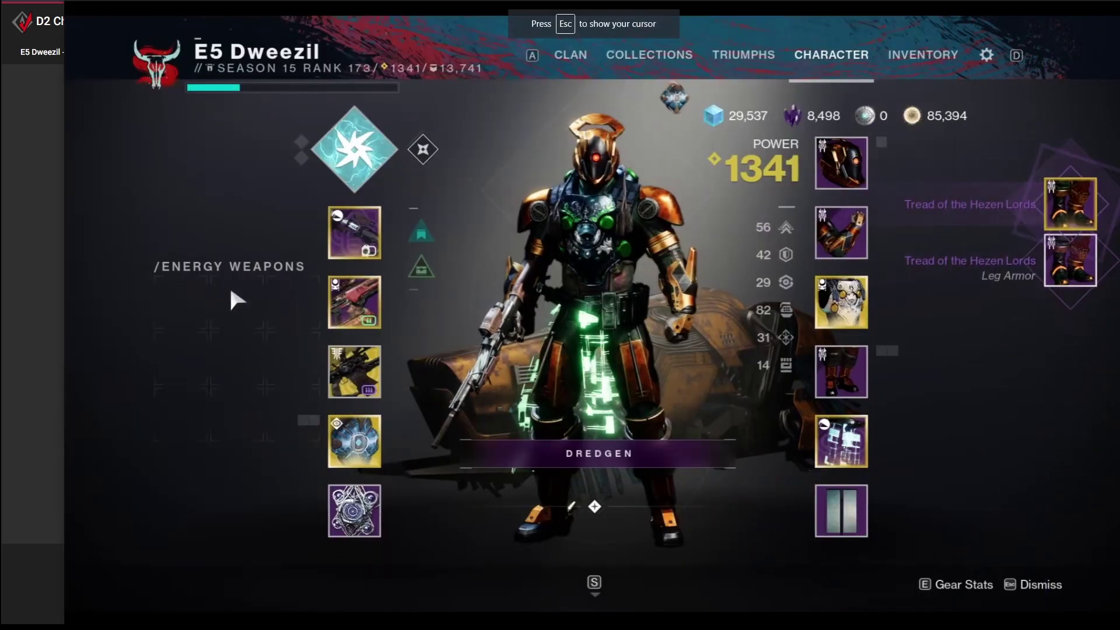
left_click(838, 363)
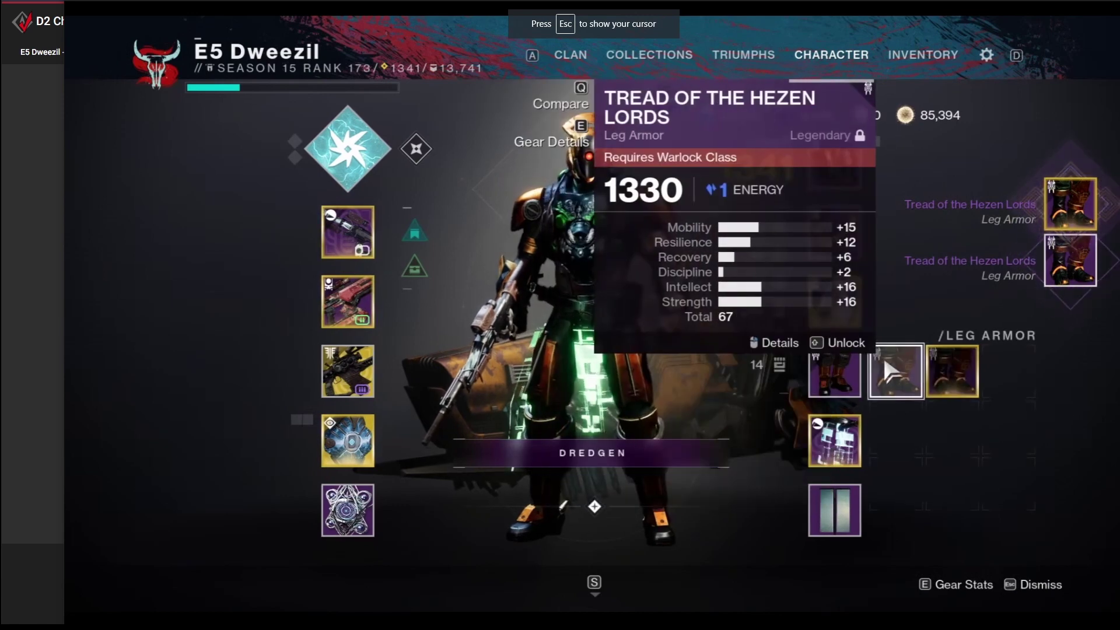
key("shift")
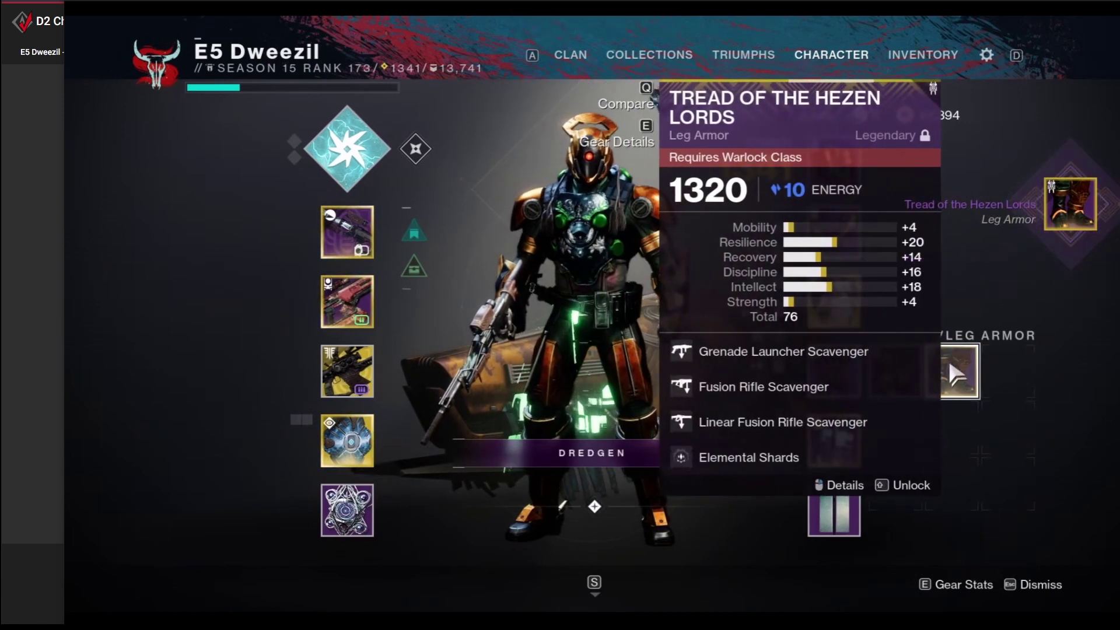
- Infuse the 1330 Tread of the Hezen Lords into the 10-energy copy, glance at its mod choices, and return to the character screen
right_click(949, 363)
right_click(951, 373)
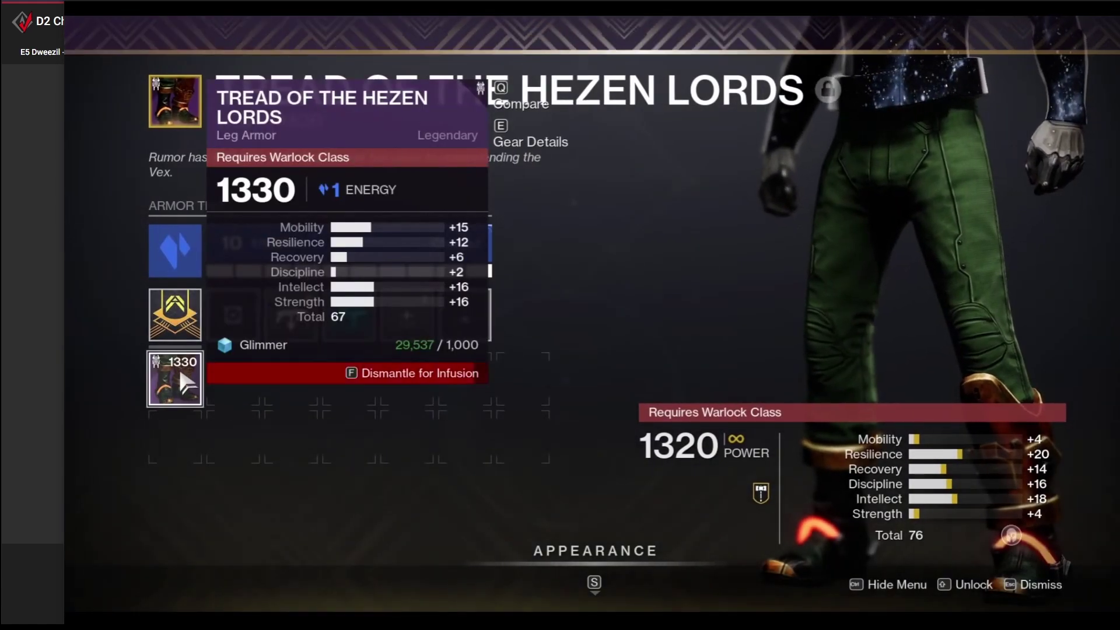
left_click(178, 365)
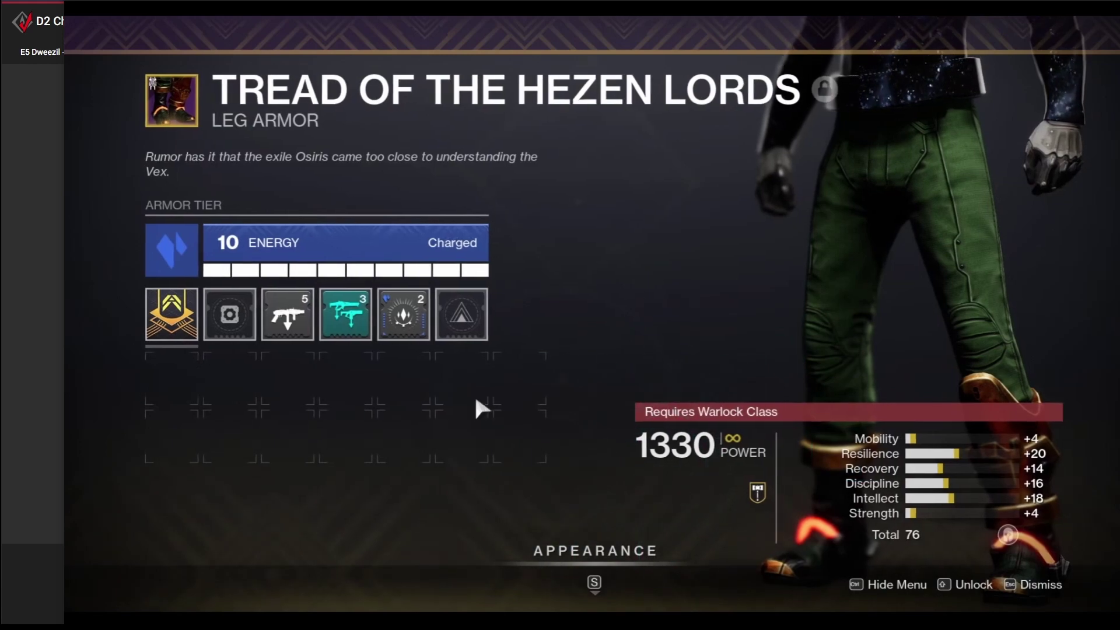
left_click(330, 334)
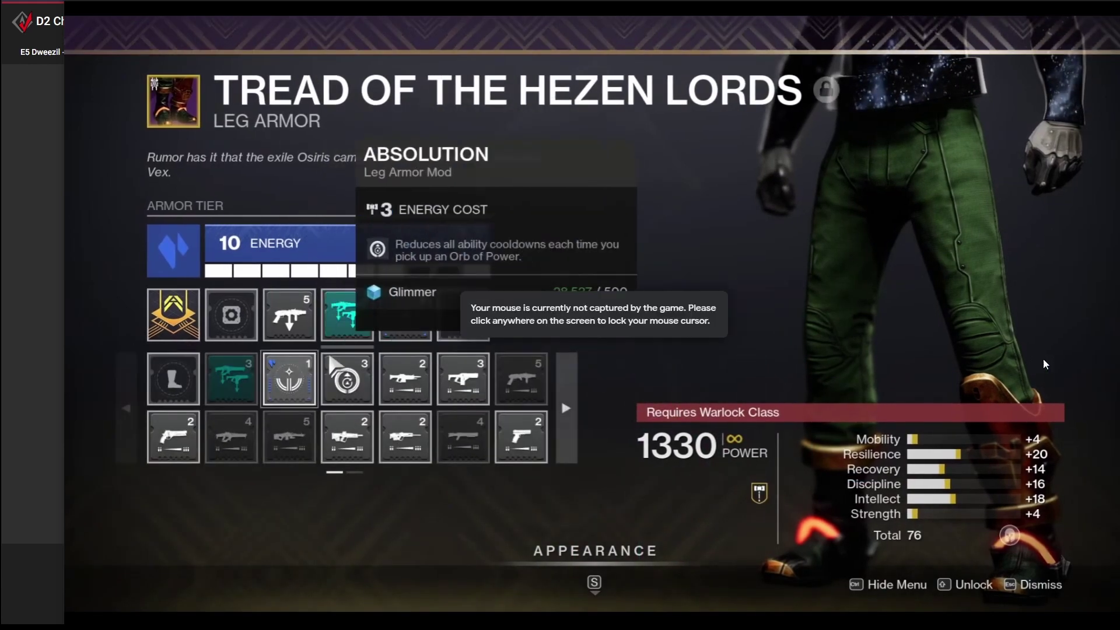
key("Escape")
left_click(988, 350)
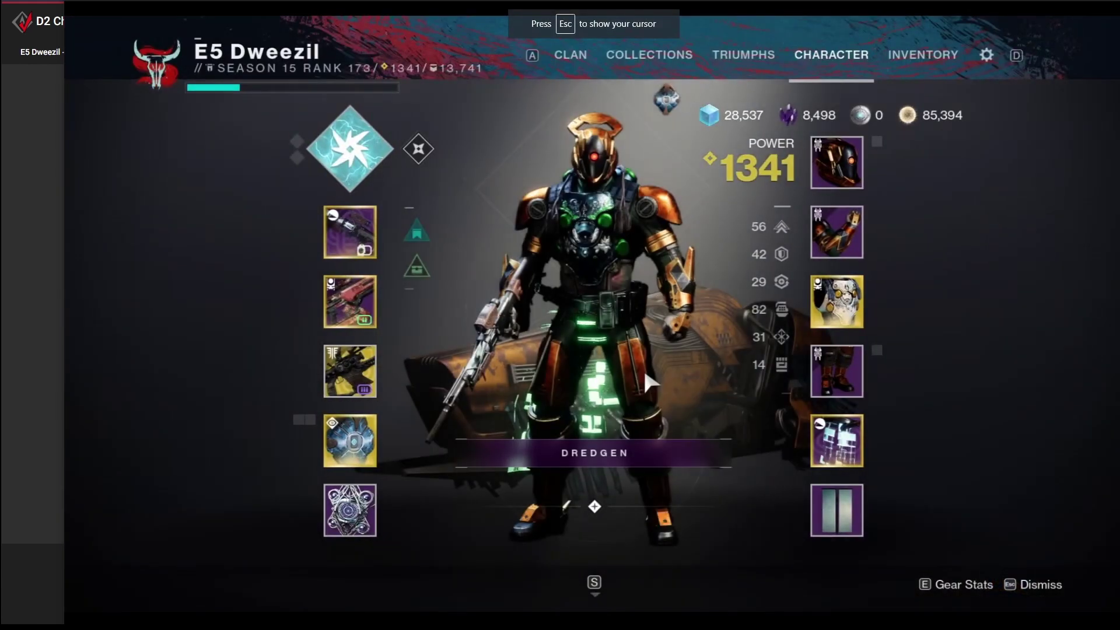
- Switch to D2 Checklist, clear the armor filters and list all weapons sorted by number of copies
key("alt+Tab")
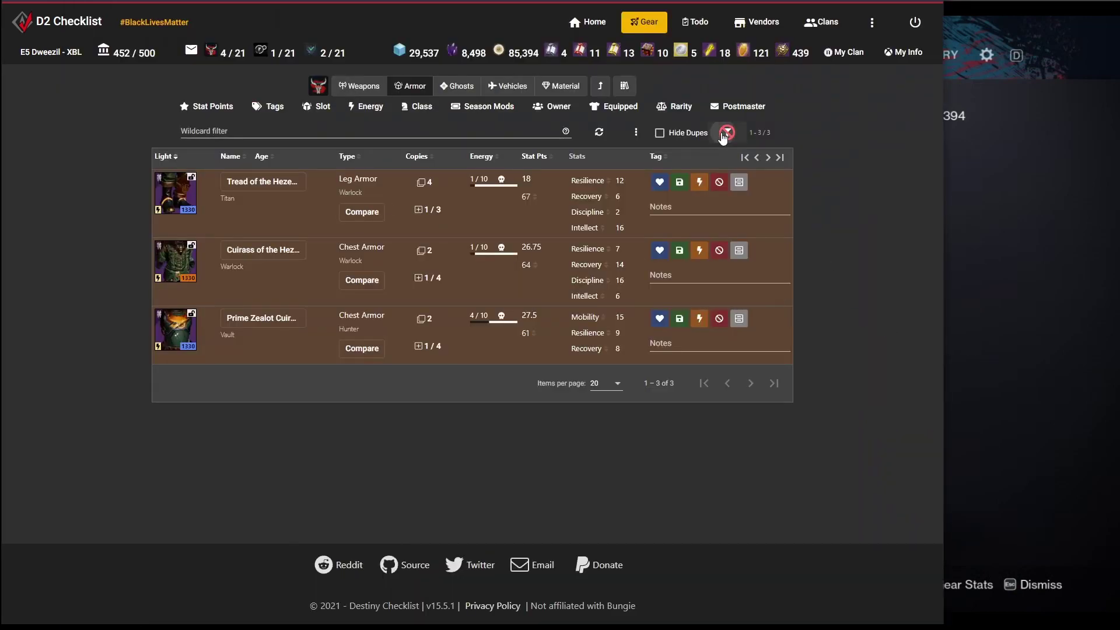
left_click(726, 133)
left_click(370, 86)
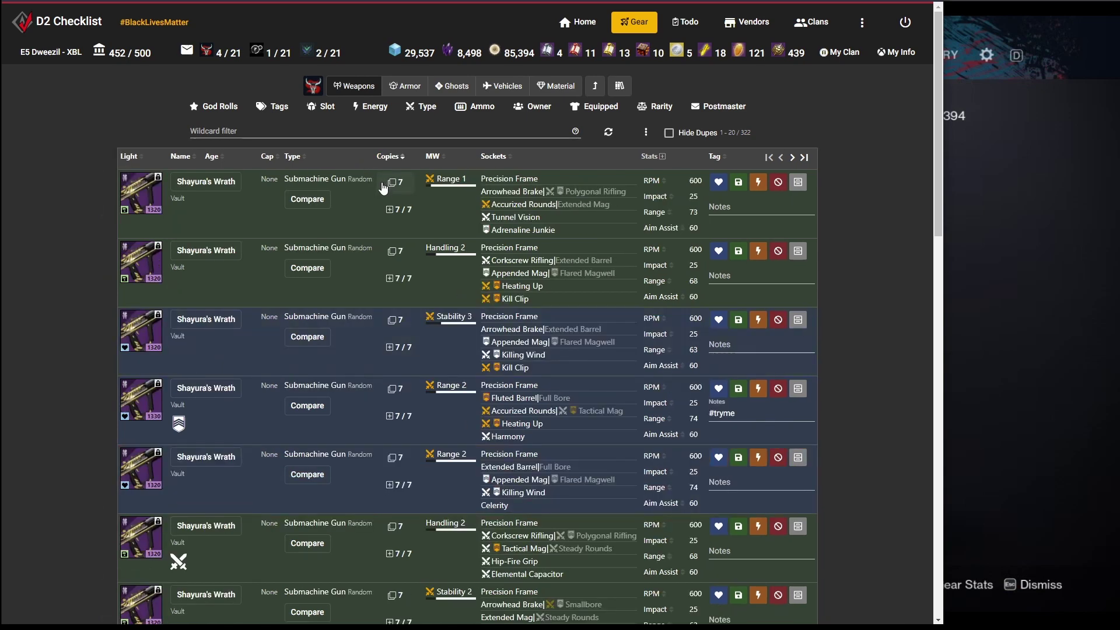
- Compare the copies of Shayura's Wrath, hide duplicates in the weapon list, and compare the copies of Corrective Measure
left_click(391, 187)
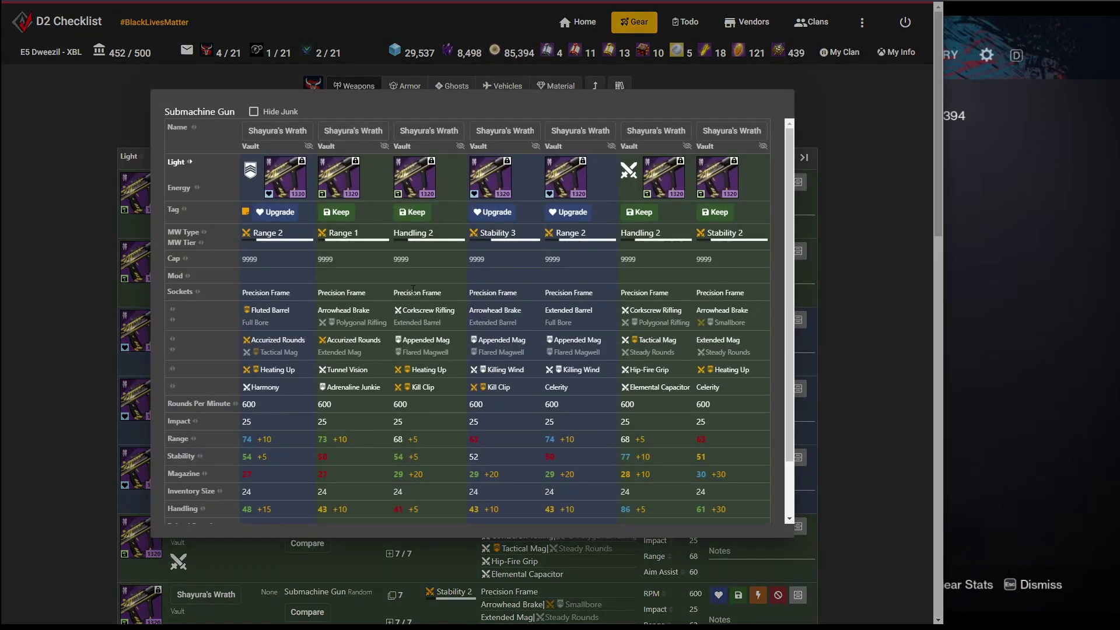
left_click(97, 269)
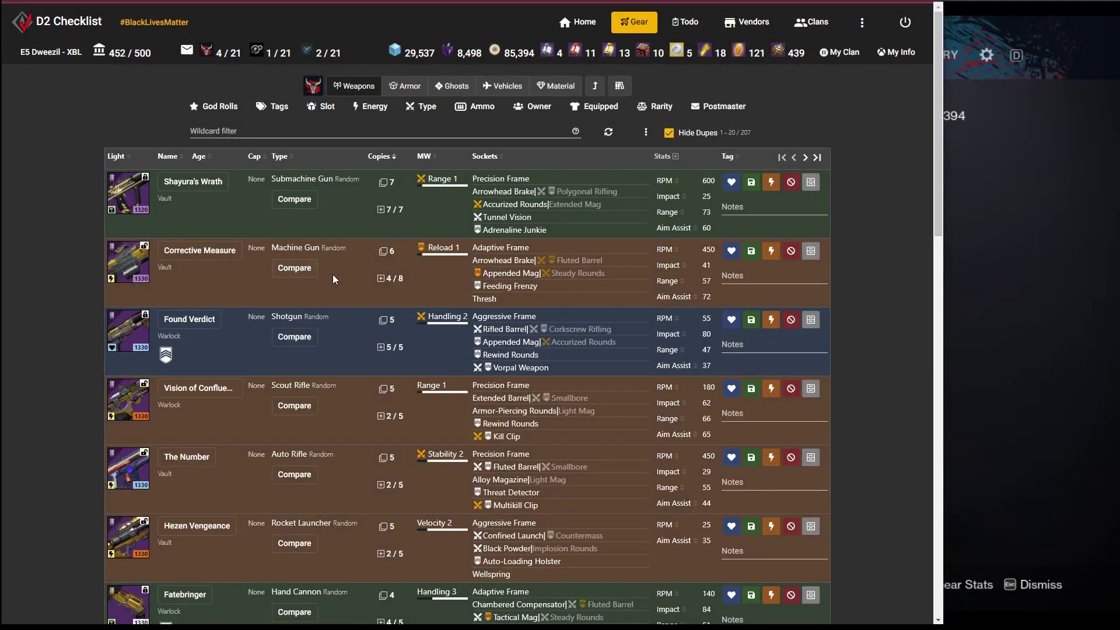
left_click(390, 257)
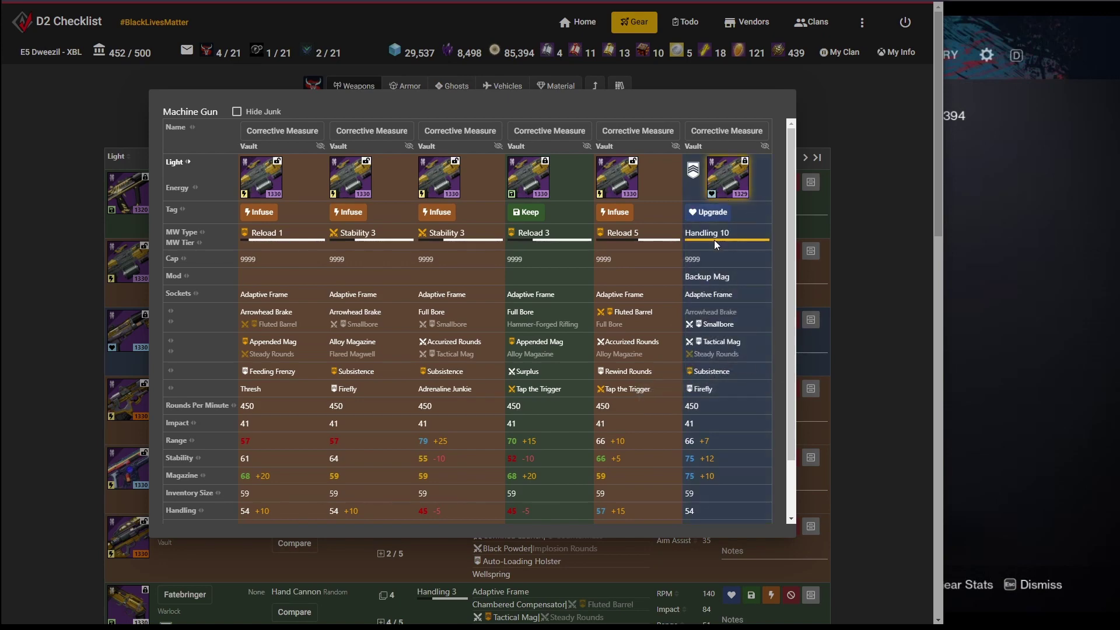
left_click(835, 230)
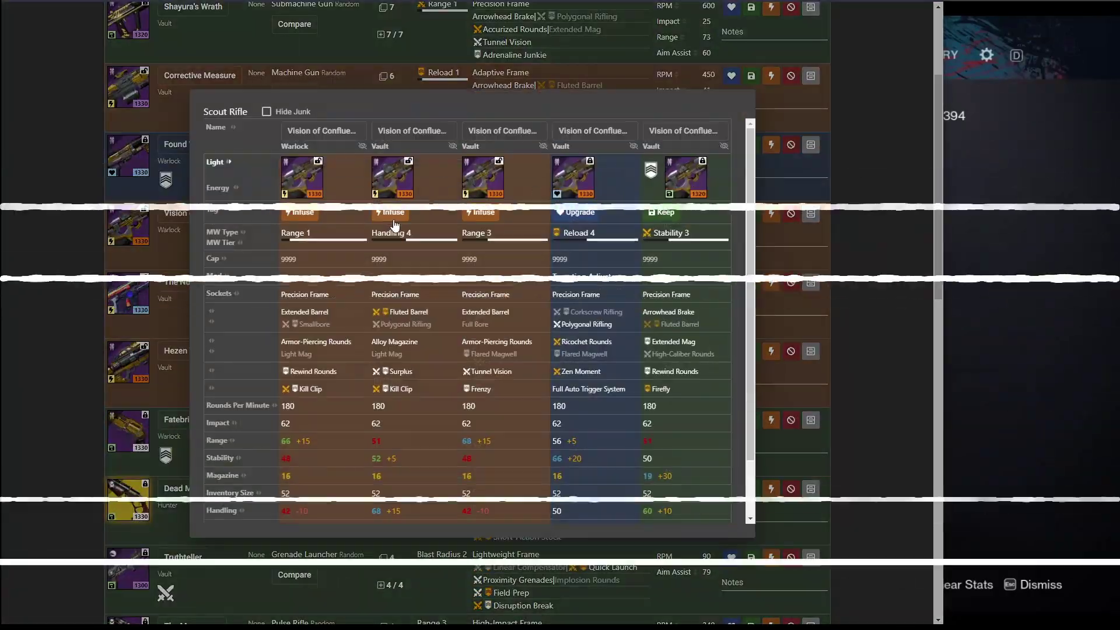
- Close the Vision of Confluence comparison, browse the weapon list, and compare the copies of The Number
key("Escape")
scroll(440, 355, "down", 5)
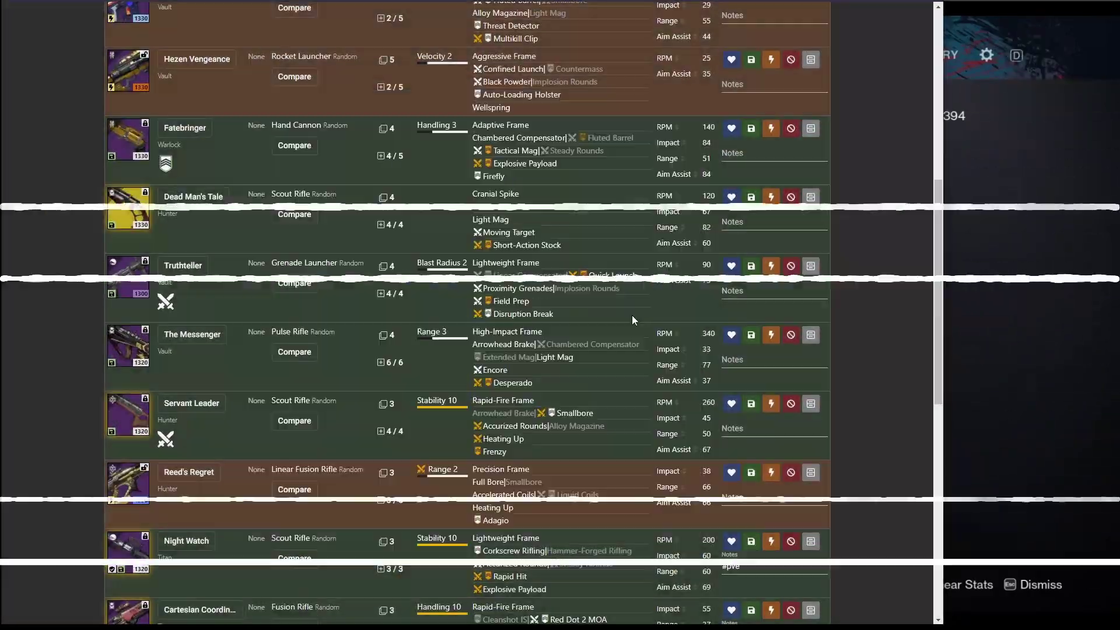
scroll(632, 315, "down", 4)
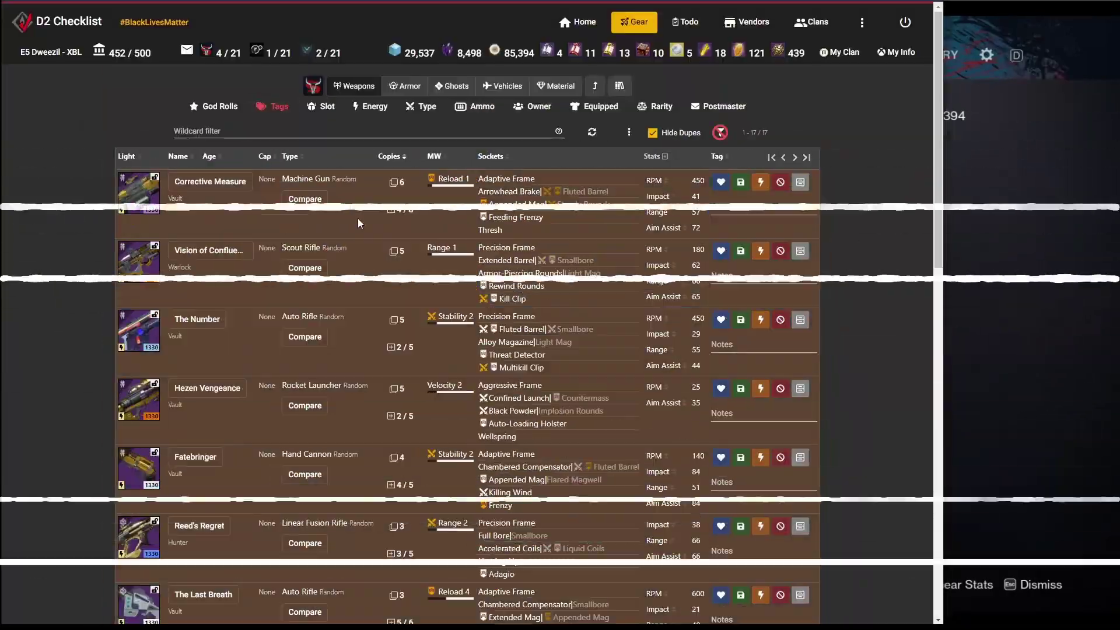
left_click(305, 336)
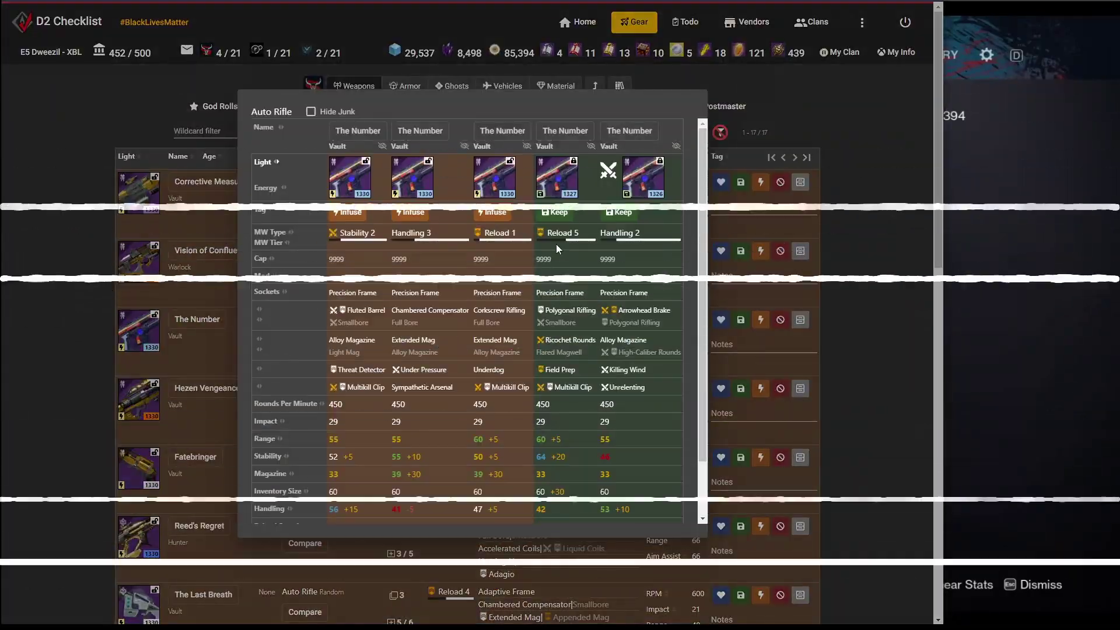
key("Escape")
- Review the rest of the infuse-tagged weapon list, comparing the copies of two more weapons along the way
scroll(362, 352, "down", 7)
left_click(305, 273)
key("Escape")
scroll(397, 313, "down", 5)
left_click(305, 370)
key("Escape")
scroll(404, 506, "down", 1)
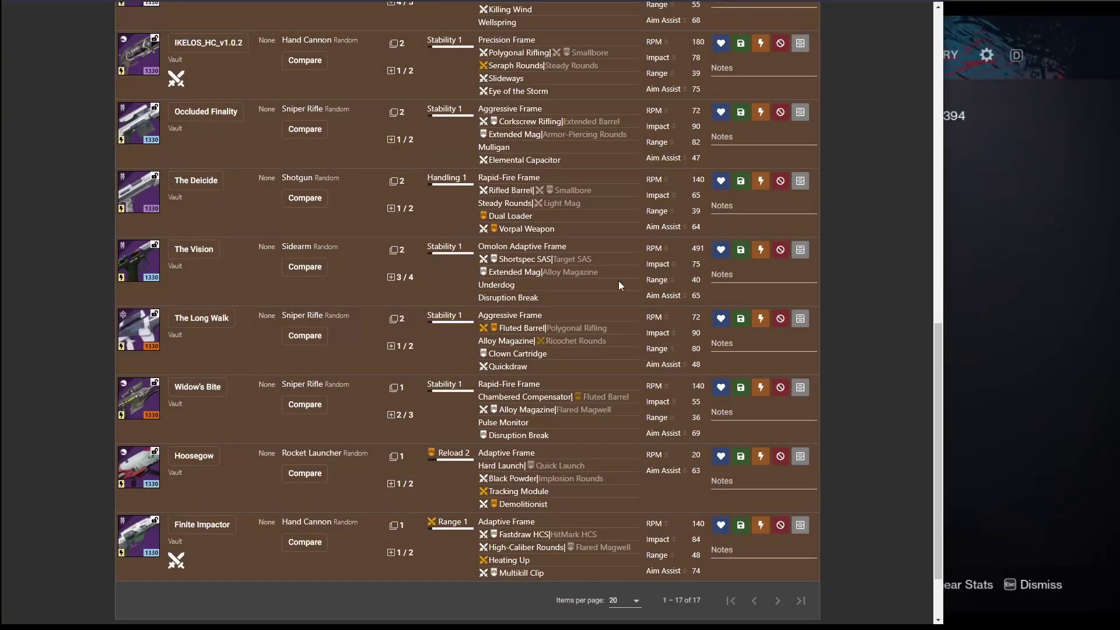
- Run Upgrade Mode for all gear and return to the game
scroll(350, 240, "up", 15)
left_click(313, 86)
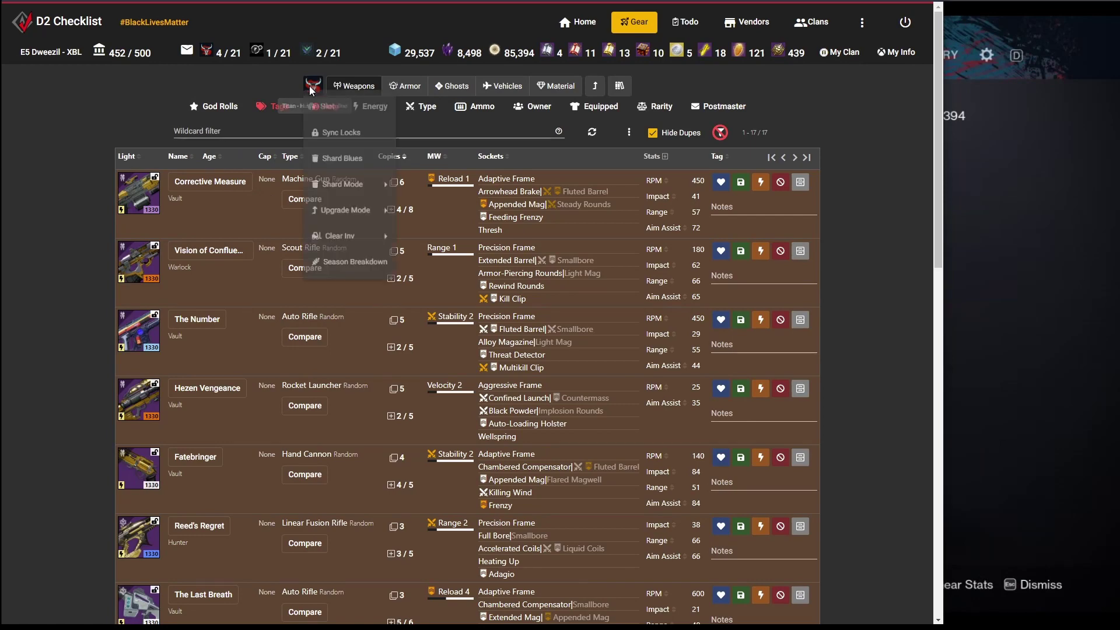
mouse_move(335, 226)
left_click(439, 225)
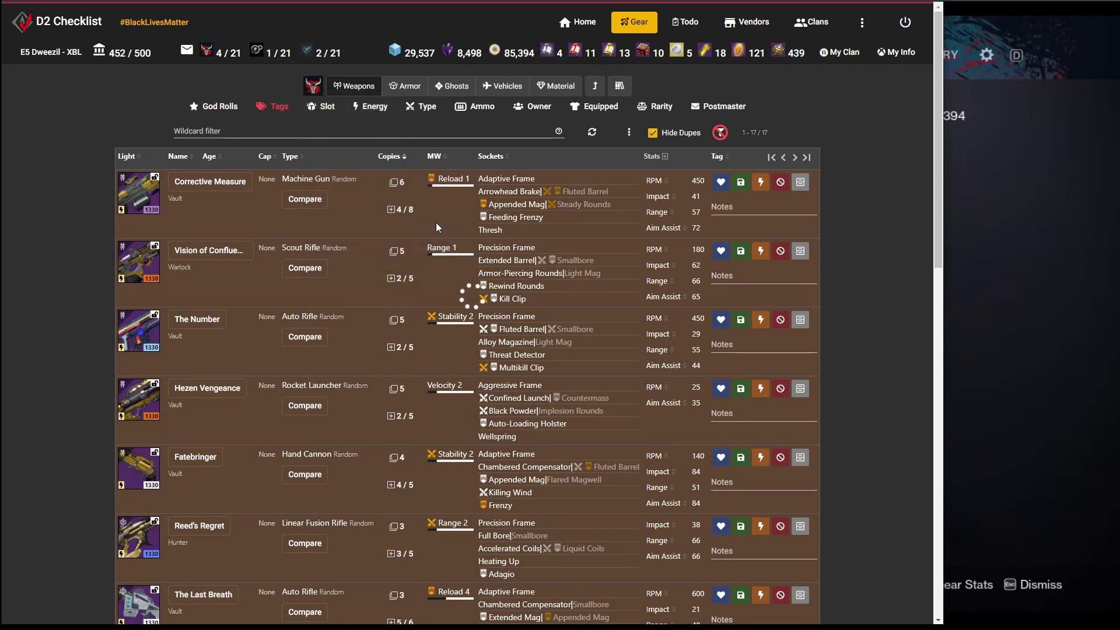
left_click(1013, 280)
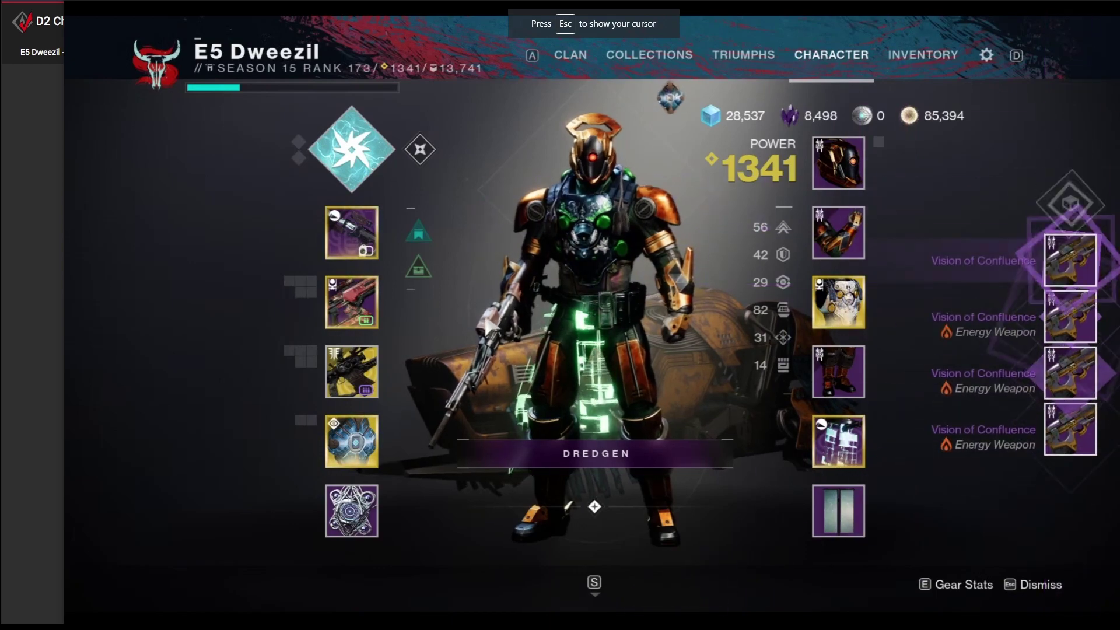
- Infuse the 1330 Vision of Confluence with Tunnel Vision and Frenzy into the locked 1320 copy with Firefly, and return to the character screen
mouse_move(350, 302)
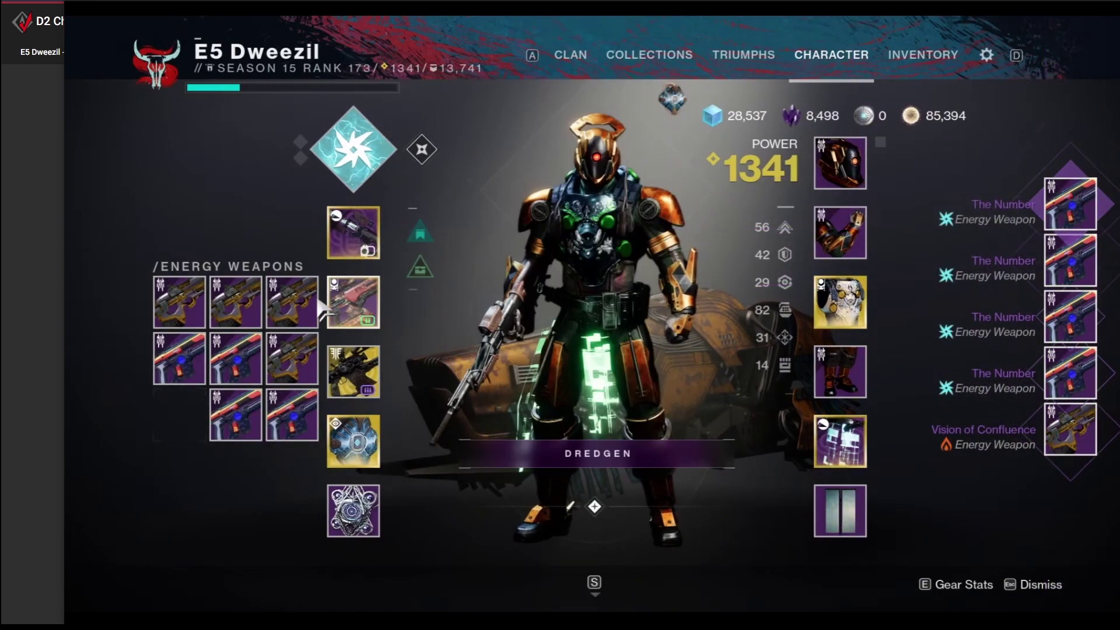
mouse_move(186, 306)
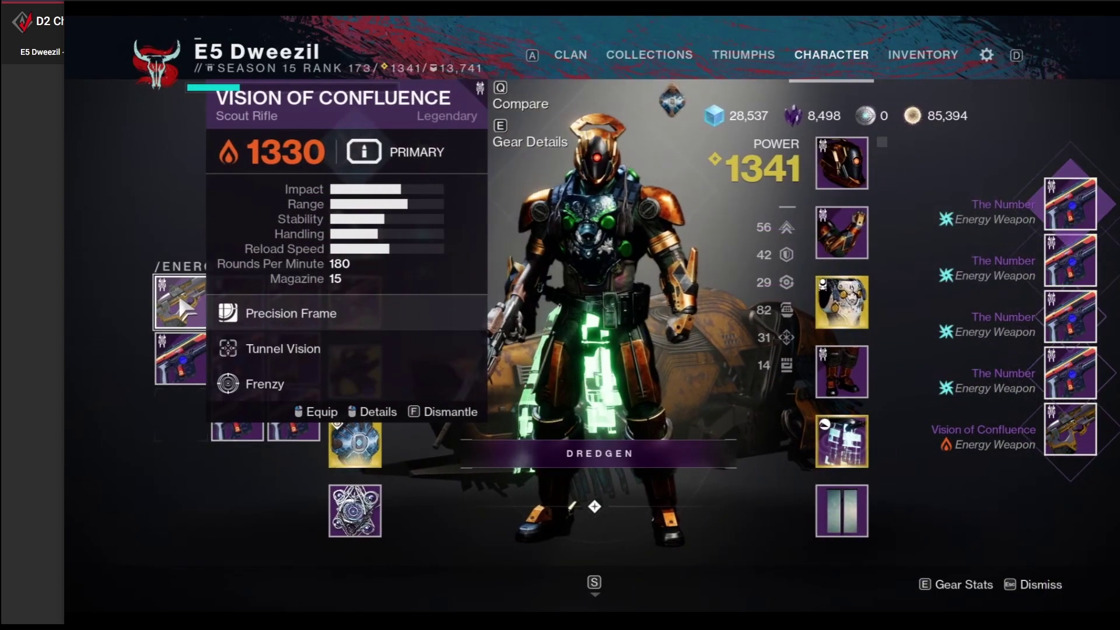
mouse_move(291, 362)
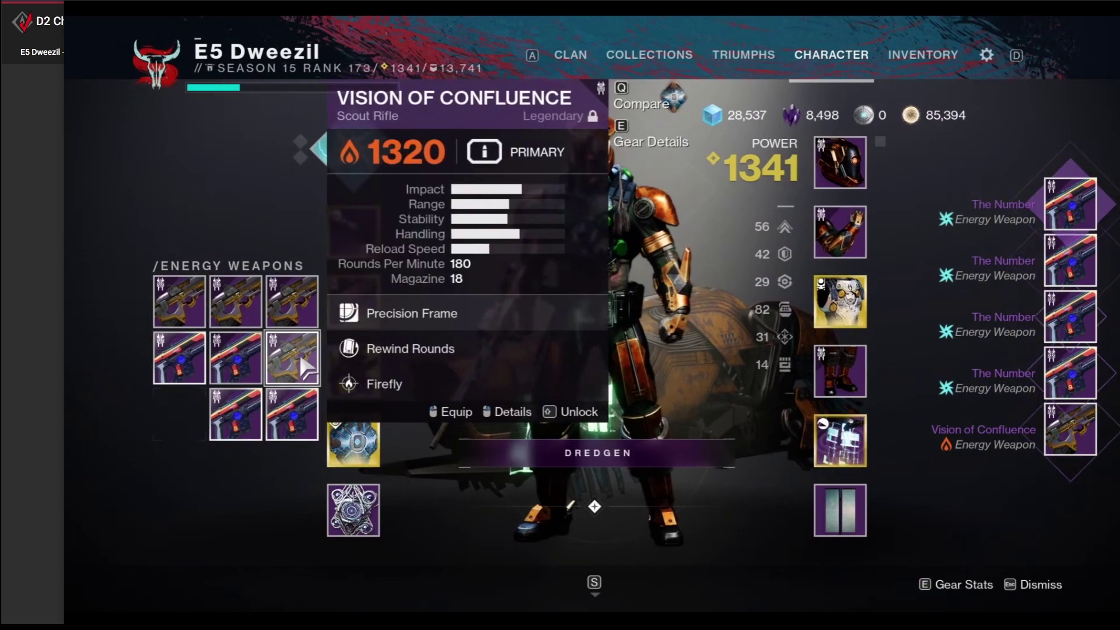
right_click(301, 361)
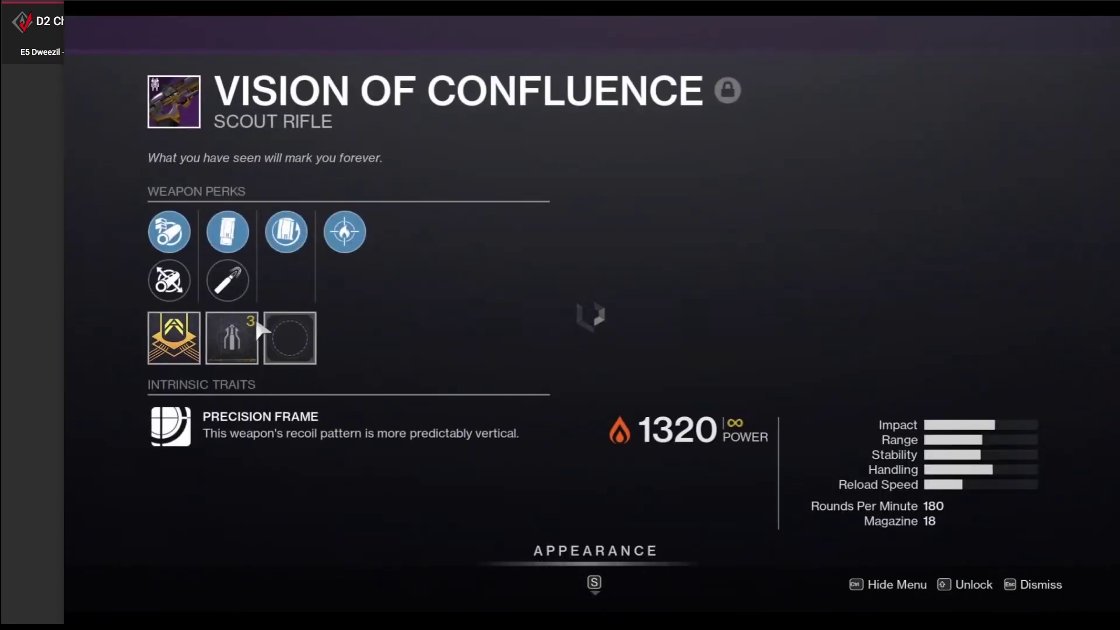
left_click(257, 326)
mouse_move(404, 402)
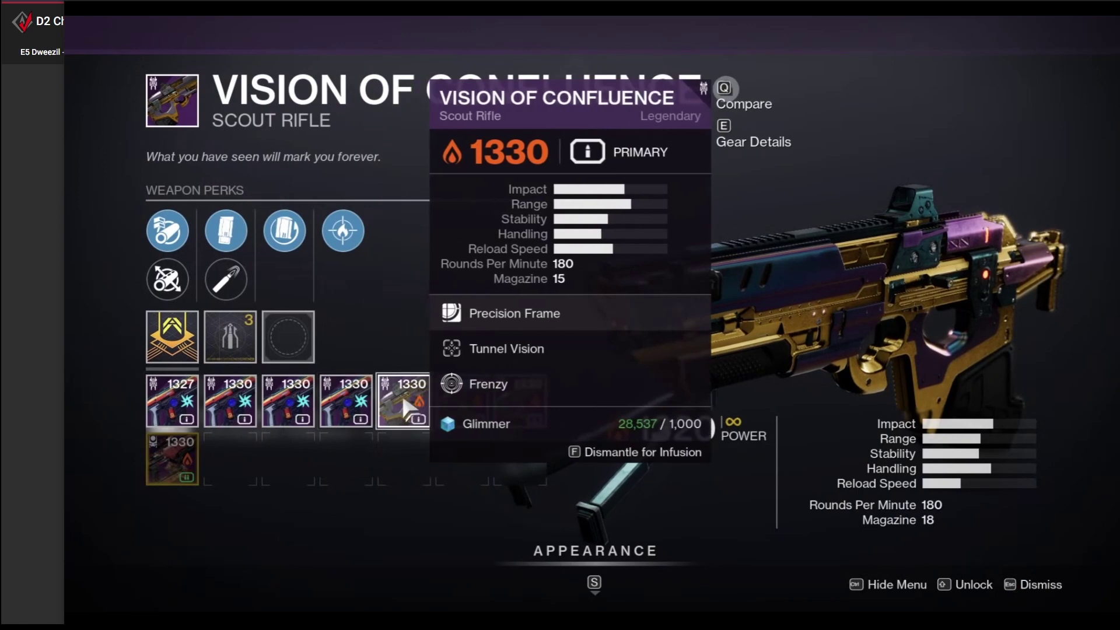
key("f")
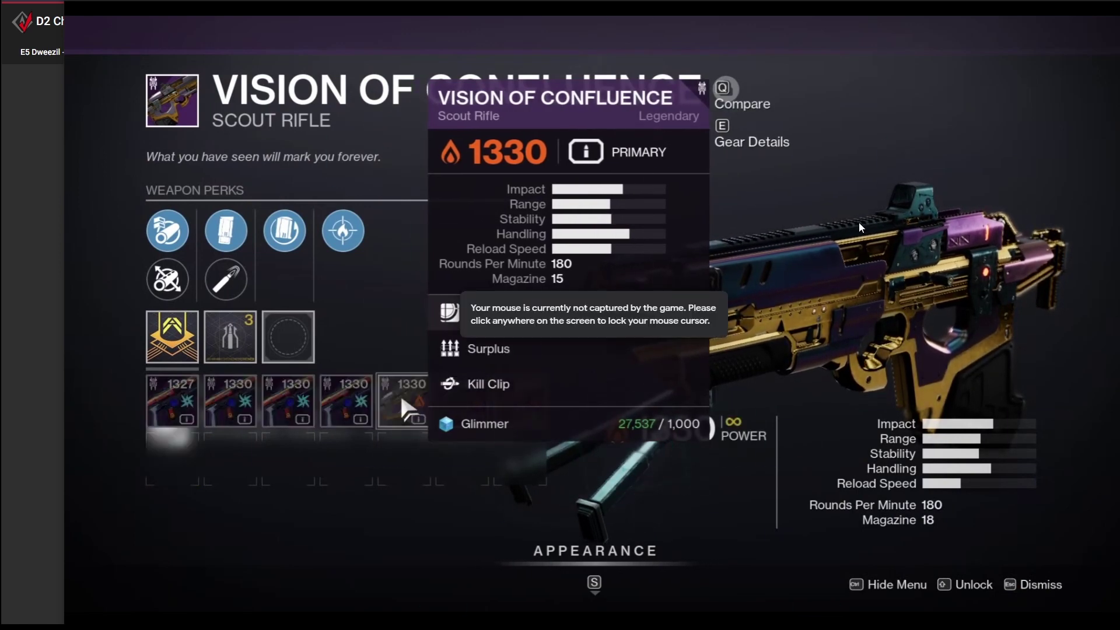
key("Escape")
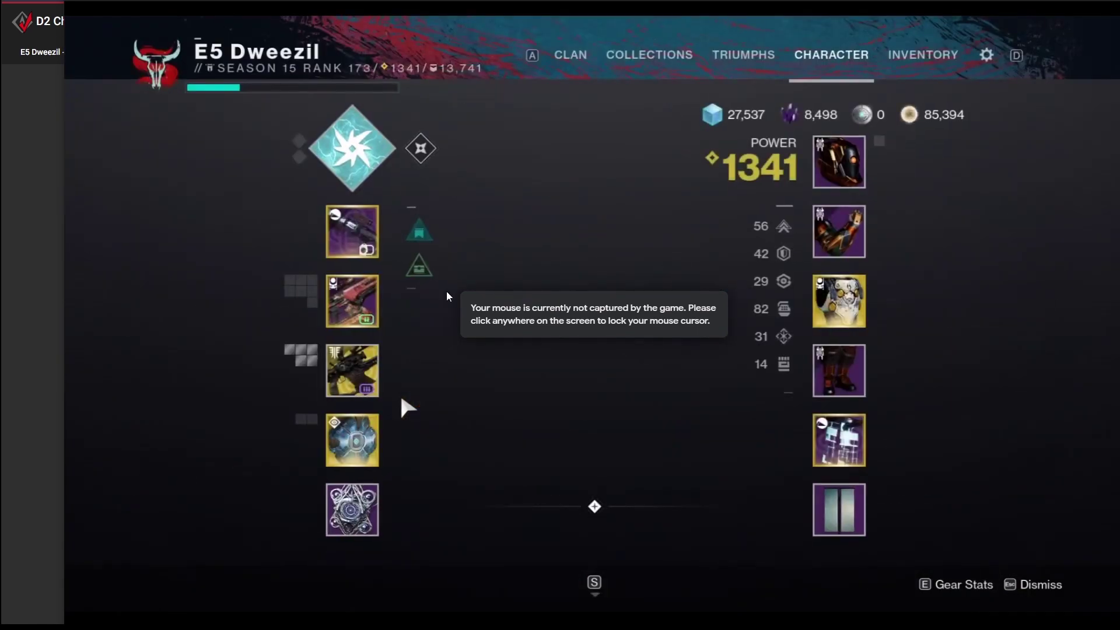
- Infuse a 1330 copy of The Number into the locked 1327 copy with Field Prep, open the 1329-power weapon's details, and leave them
left_click(374, 308)
mouse_move(352, 302)
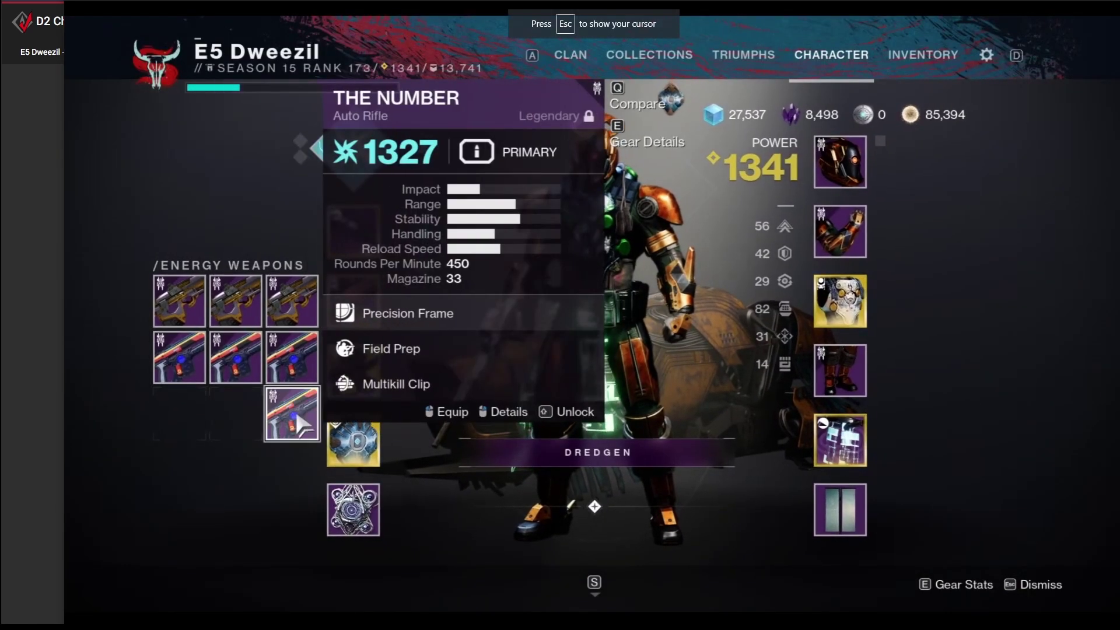
right_click(297, 418)
mouse_move(170, 342)
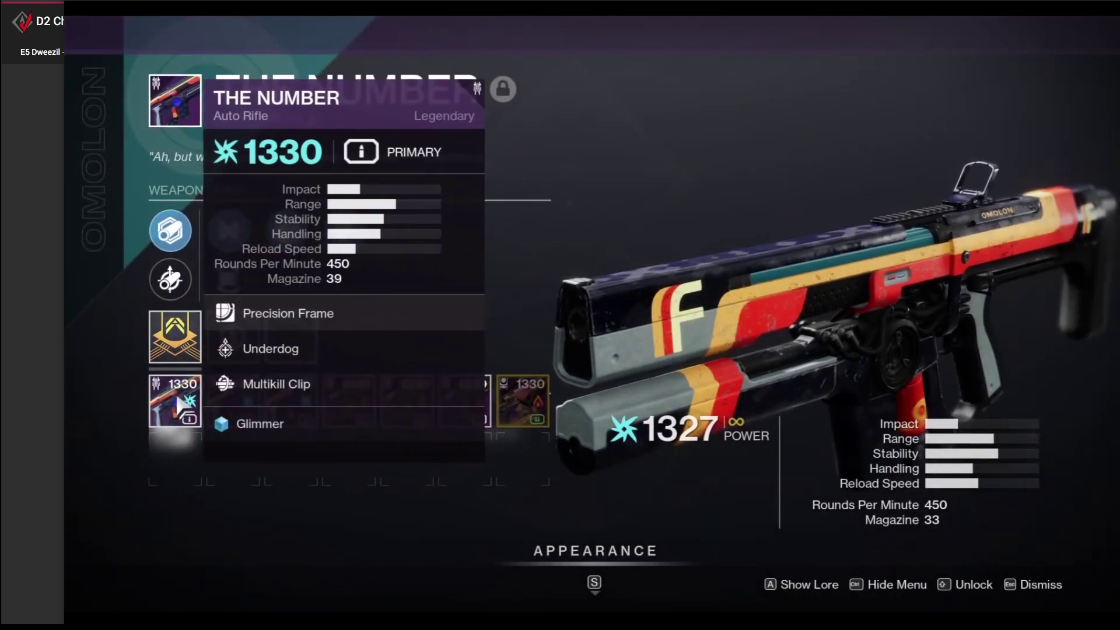
mouse_move(174, 413)
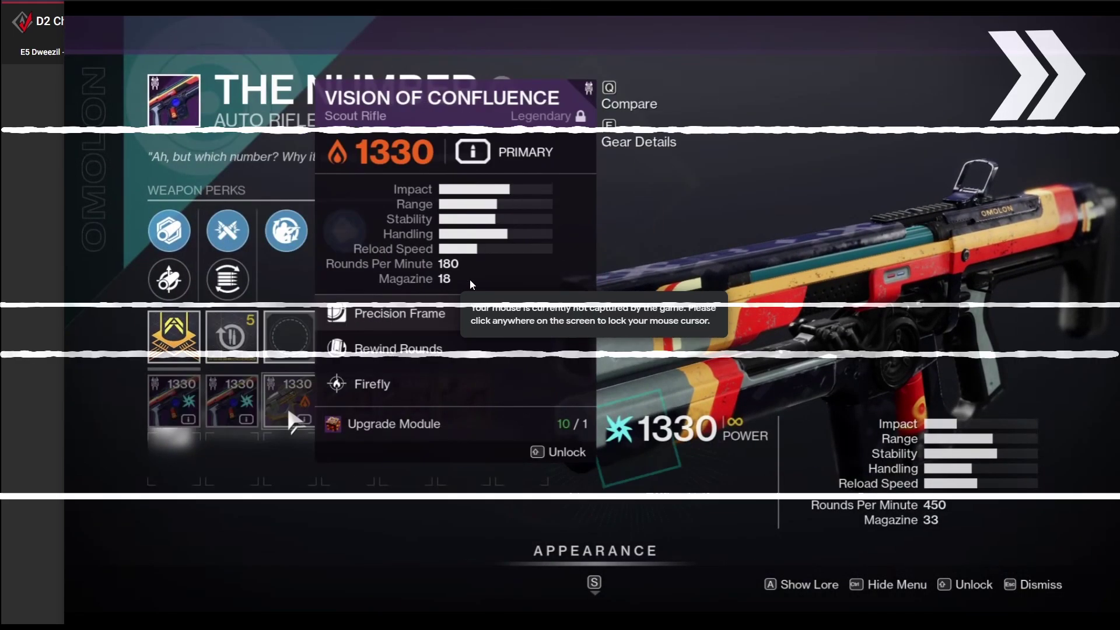
left_click(470, 286)
right_click(234, 423)
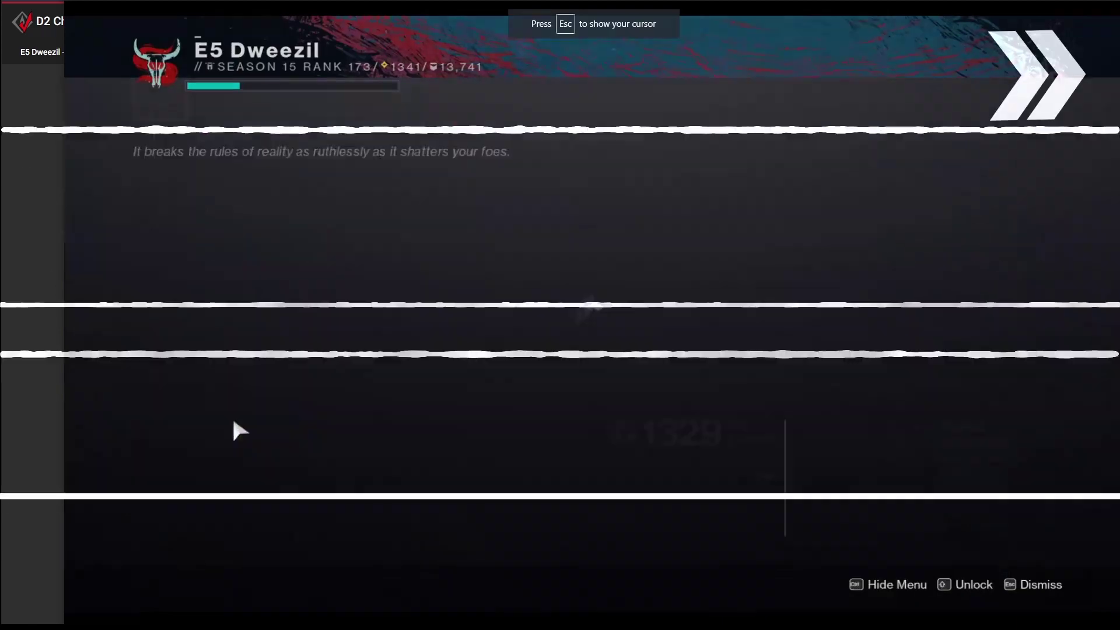
key("Escape")
- Switch to D2 Checklist and run Upgrade Mode followed by Shard Mode, both for all gear
key("alt+Tab")
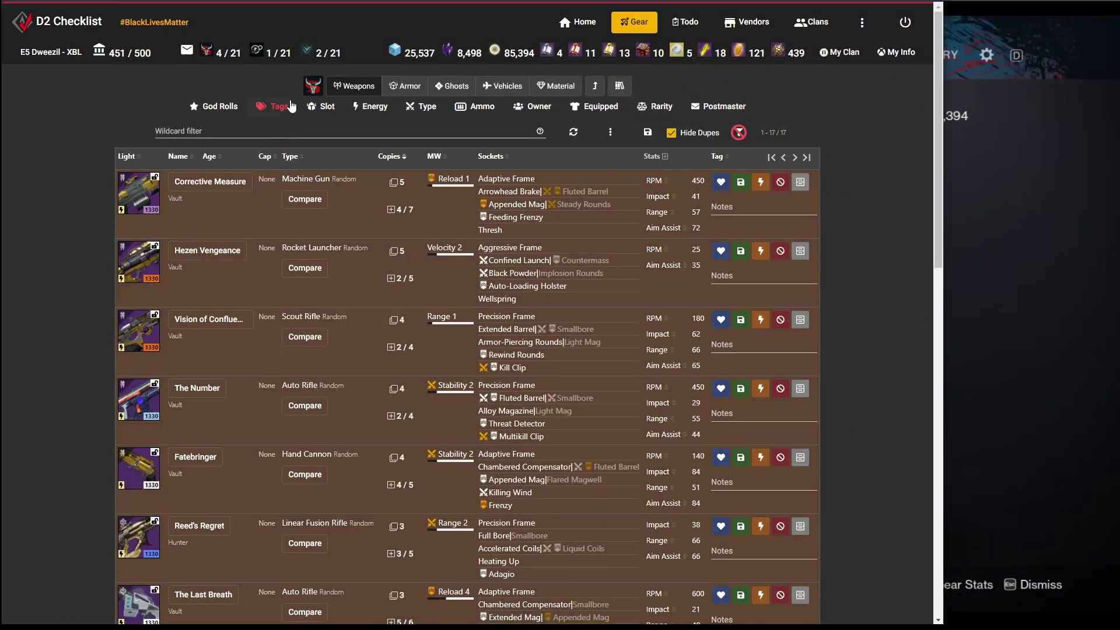
left_click(311, 90)
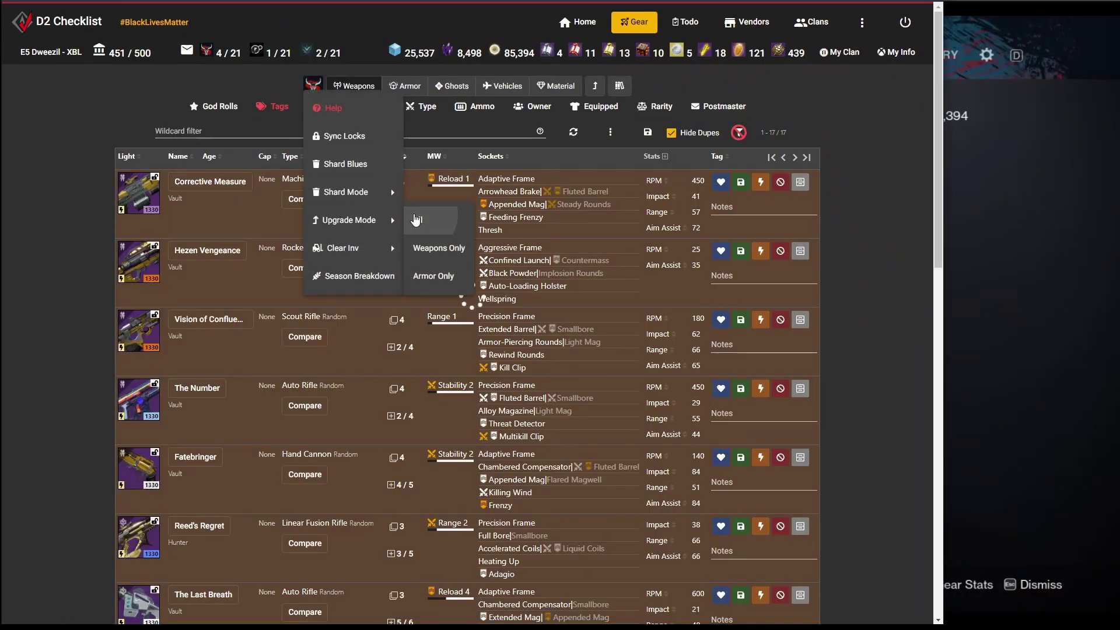
left_click(416, 219)
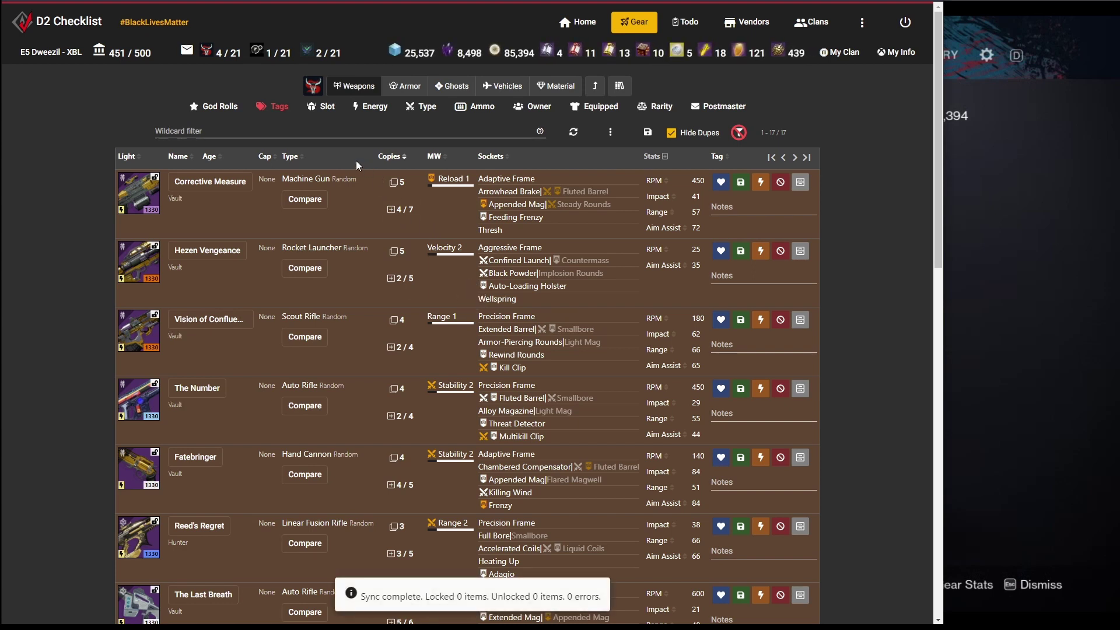
left_click(313, 90)
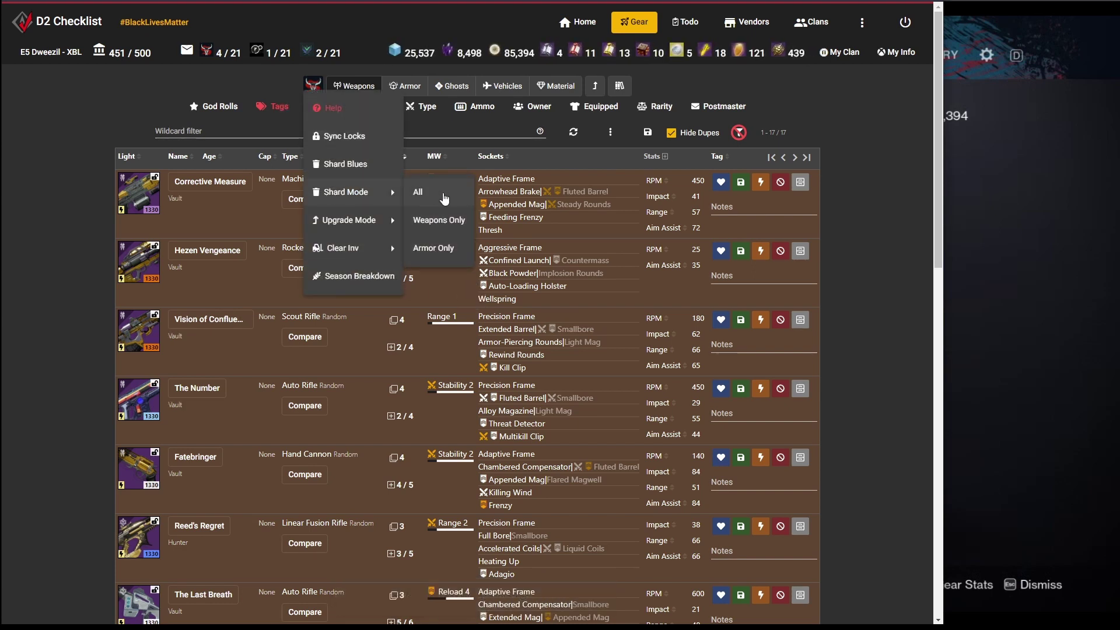
left_click(445, 199)
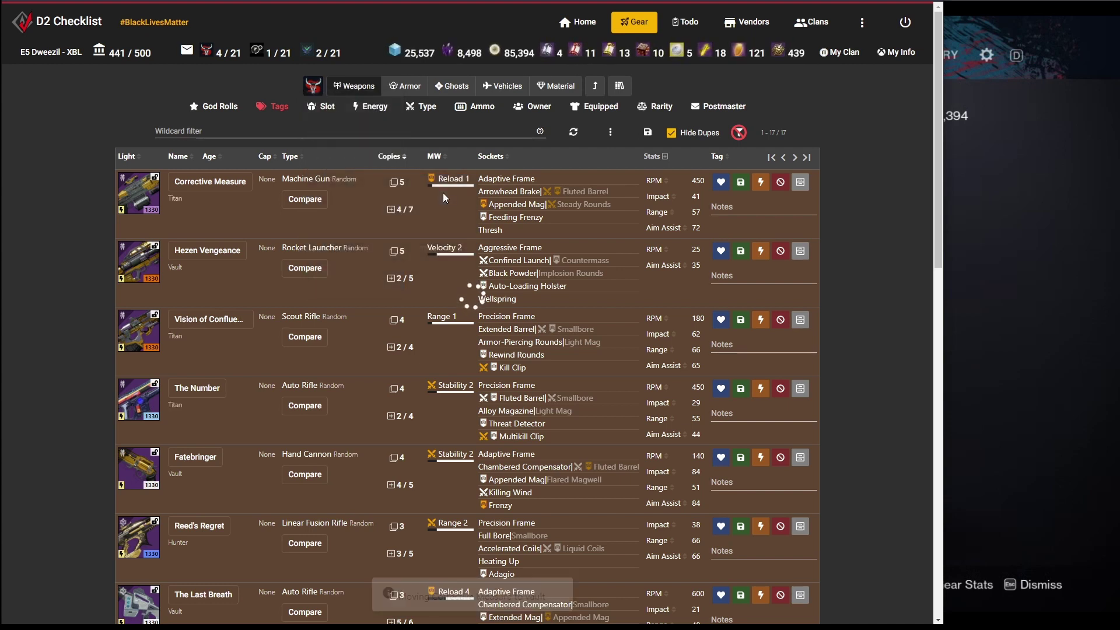